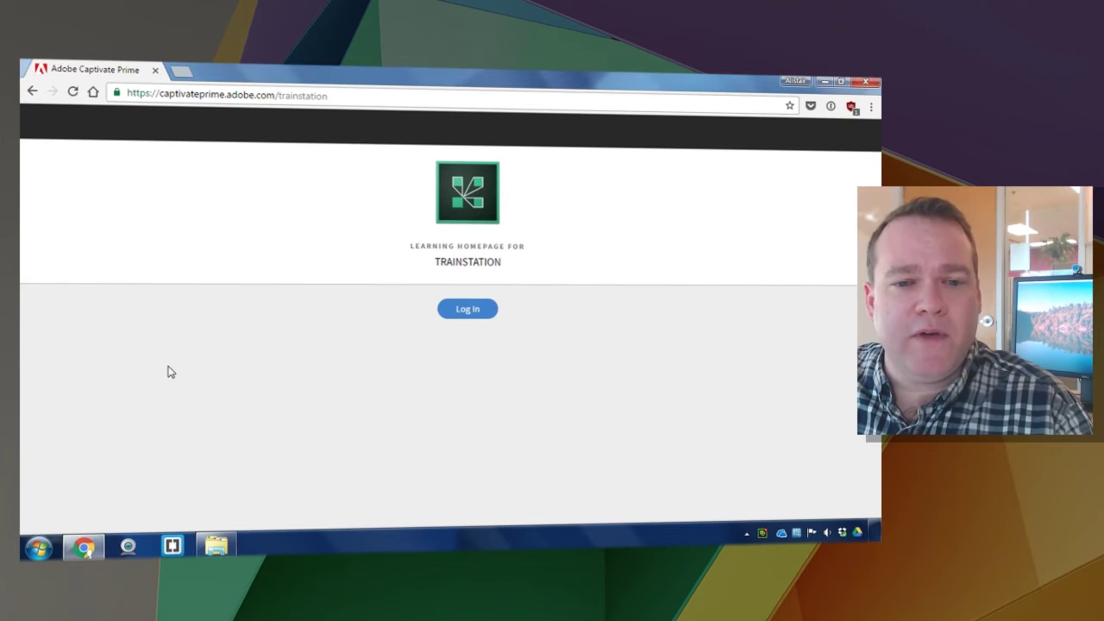
Sign in with the Adobe ID email and password and switch to the Administrator role
{"action": "left_click", "coordinate": [461, 312]}
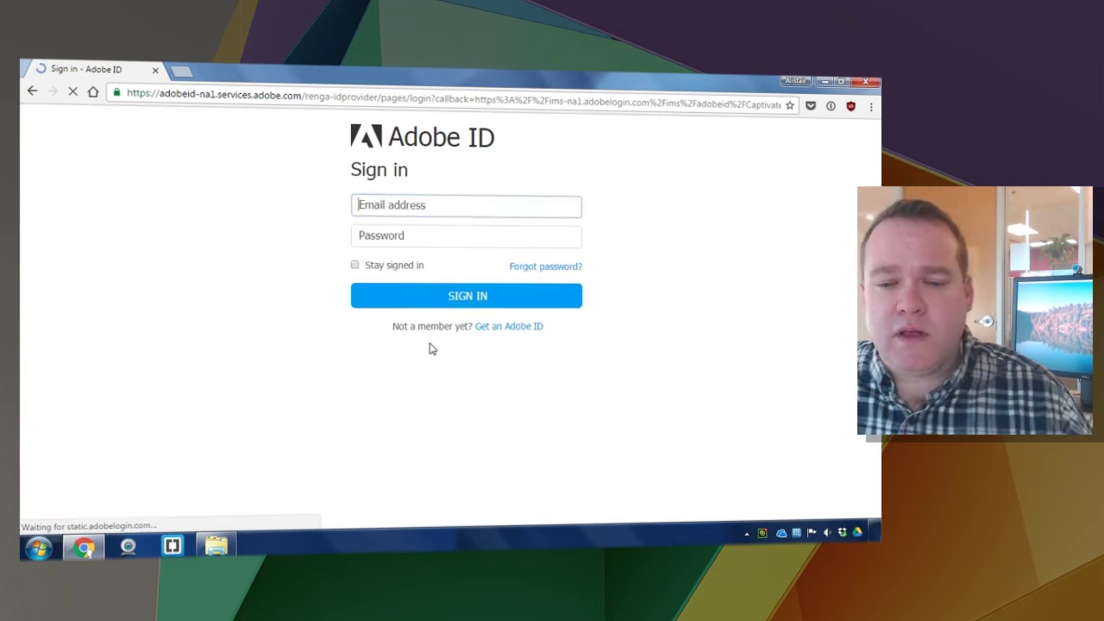
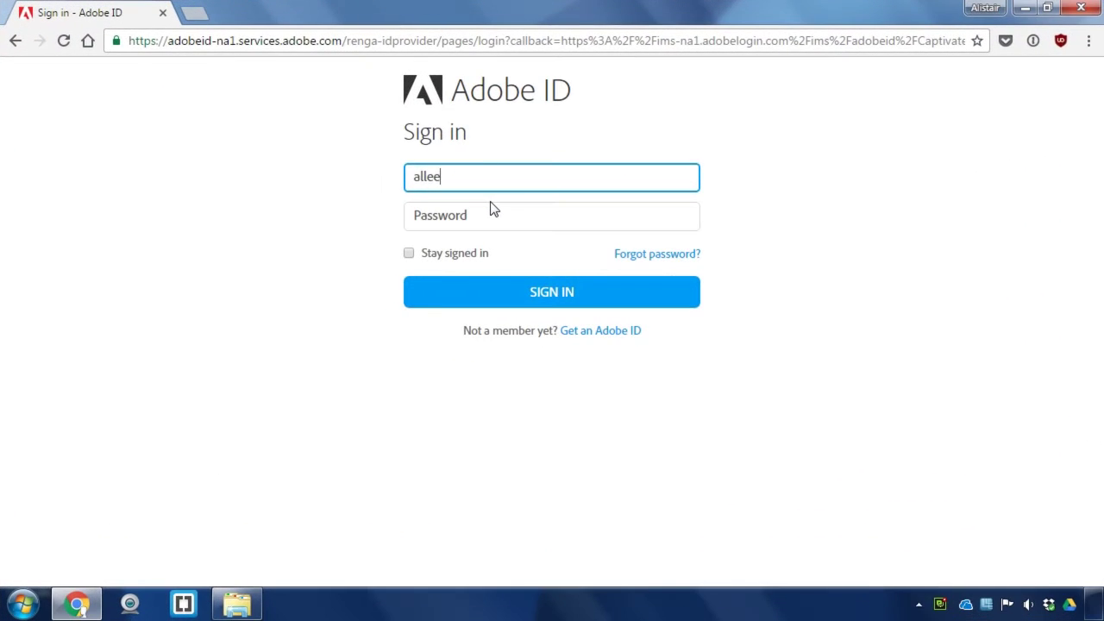
{"action": "key", "text": "Tab"}
{"action": "type", "text": "••"}
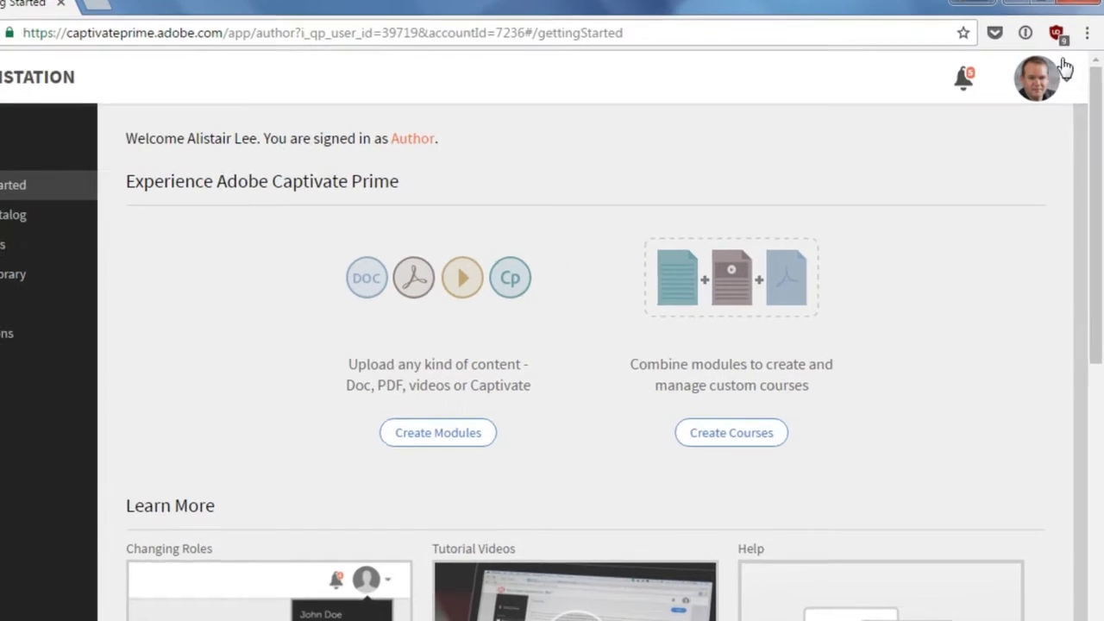
{"action": "left_click", "coordinate": [1070, 81]}
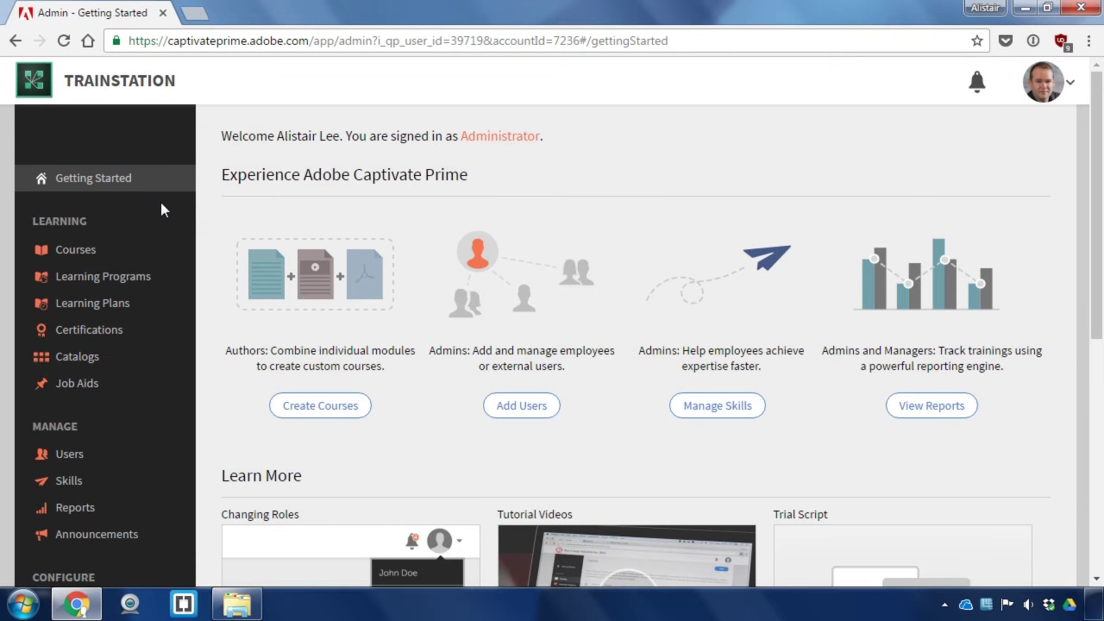
{"action": "scroll", "coordinate": [173, 186], "scroll_direction": "down", "scroll_amount": 5}
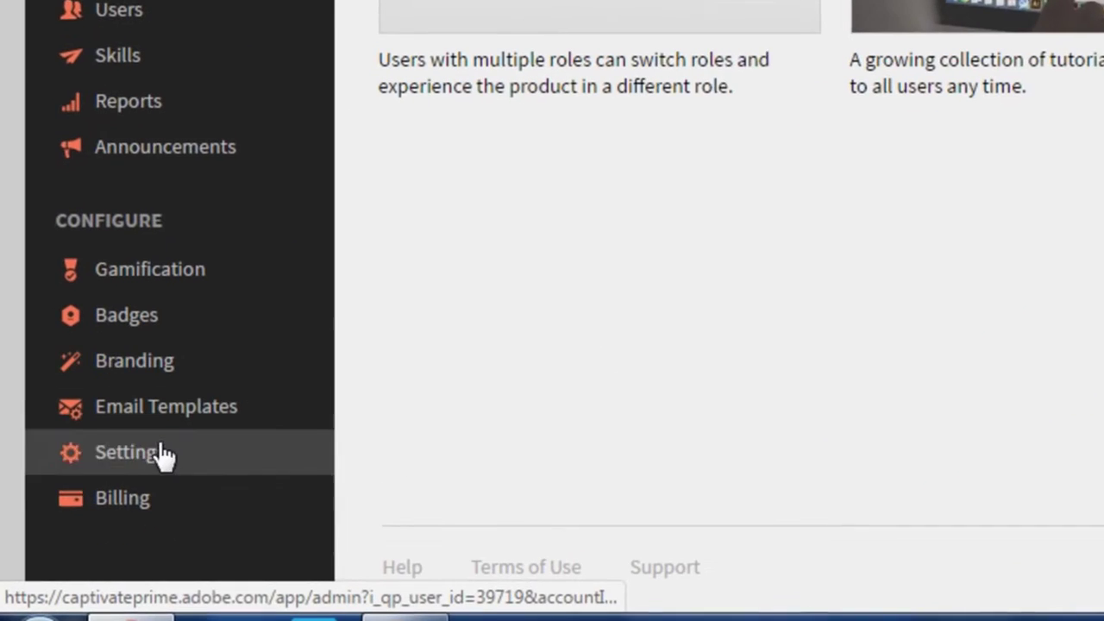
Open Settings > Integrations > Adobe Connect and make its configuration editable
{"action": "left_click", "coordinate": [161, 453]}
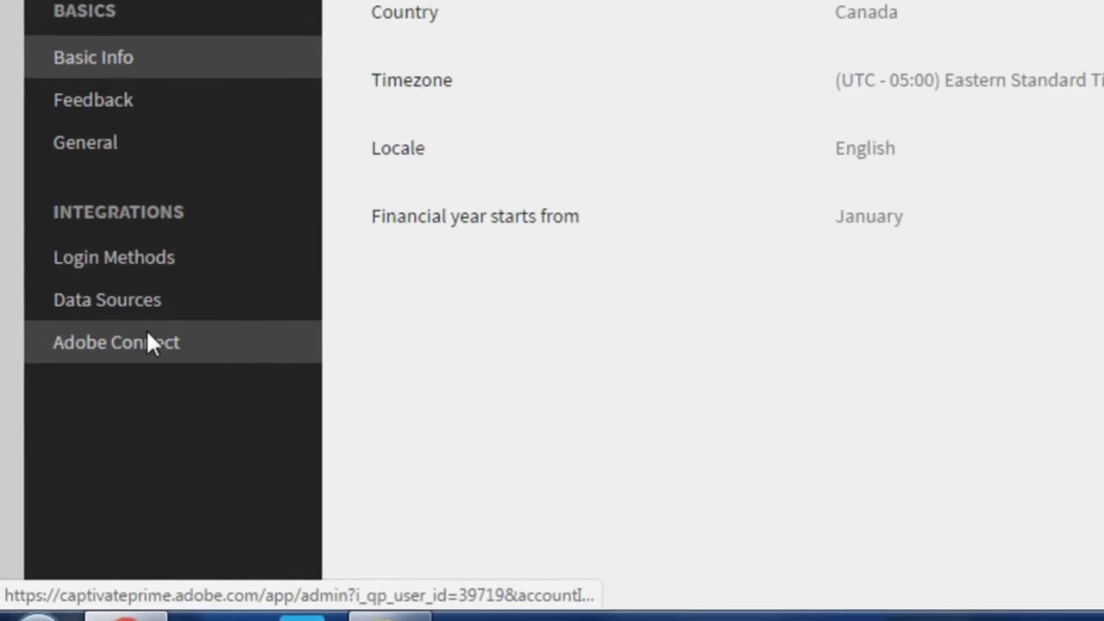
{"action": "left_click", "coordinate": [147, 336]}
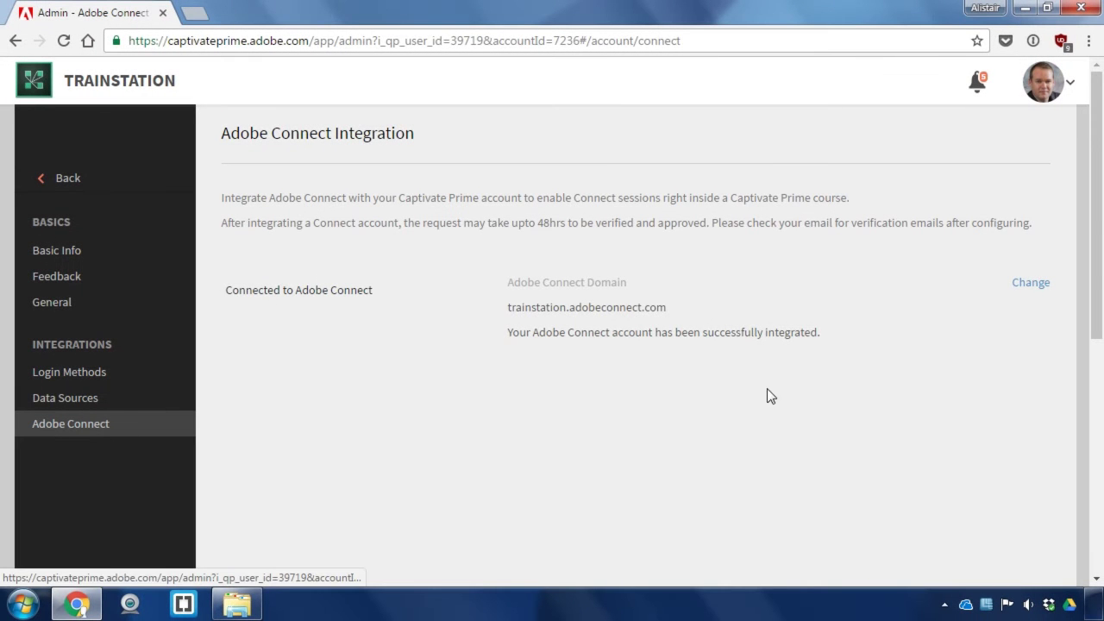
{"action": "left_click", "coordinate": [1015, 284]}
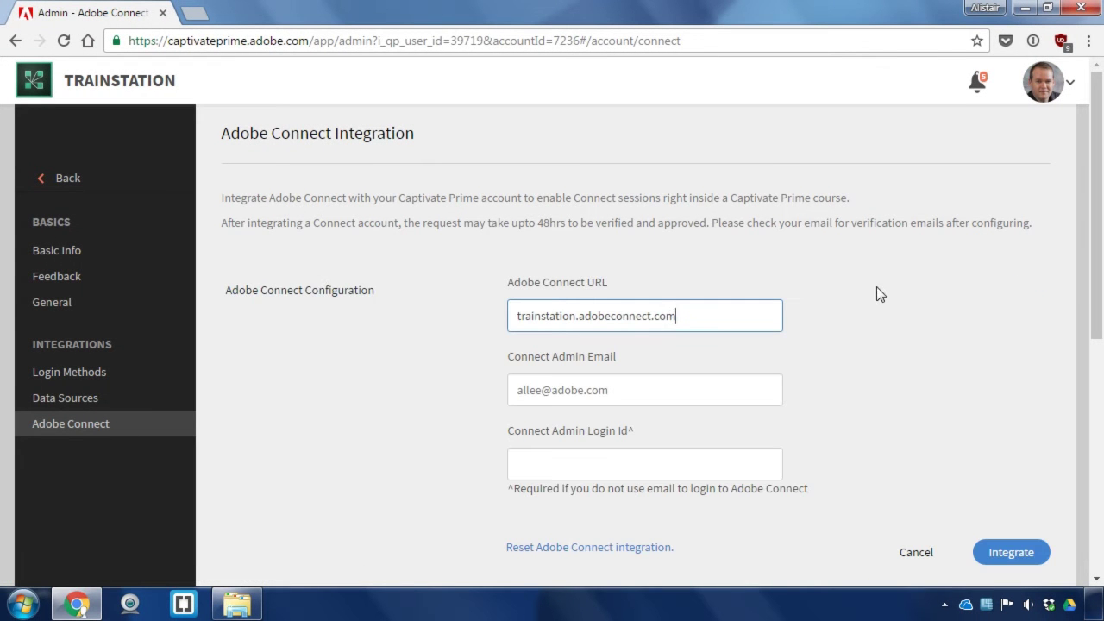
Review the Connect URL trainstation.adobeconnect.com and the admin email field in the form
{"action": "left_click_drag", "start_coordinate": [698, 307], "coordinate": [498, 308]}
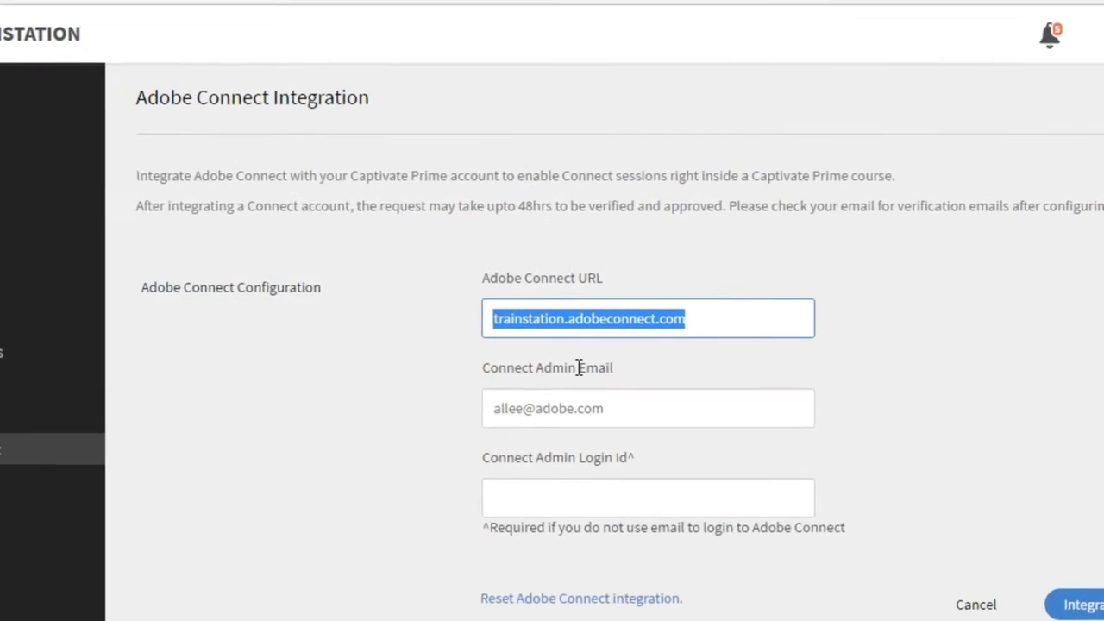
{"action": "left_click_drag", "start_coordinate": [632, 390], "coordinate": [549, 386]}
{"action": "left_click_drag", "start_coordinate": [512, 422], "coordinate": [456, 423]}
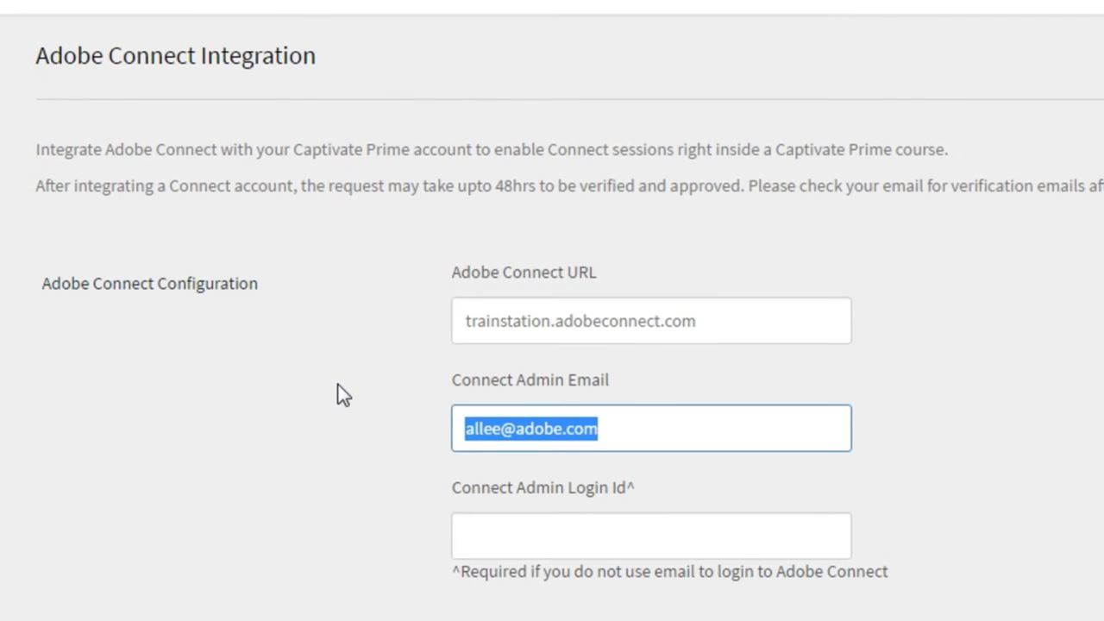
{"action": "scroll", "coordinate": [336, 383], "scroll_direction": "down", "scroll_amount": 2}
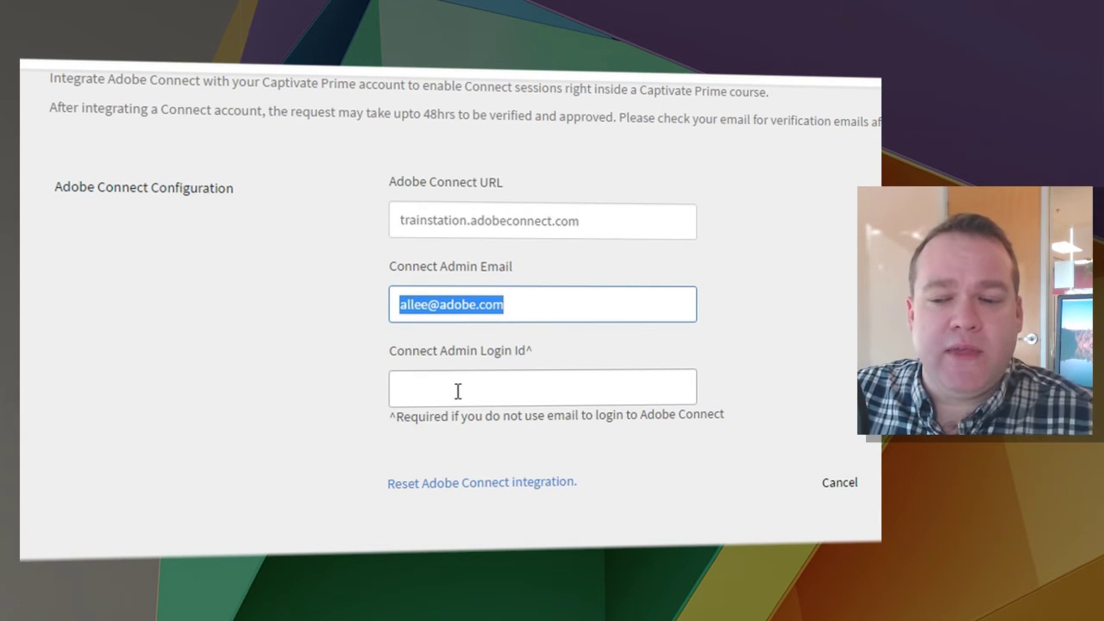
{"action": "mouse_move", "coordinate": [552, 308]}
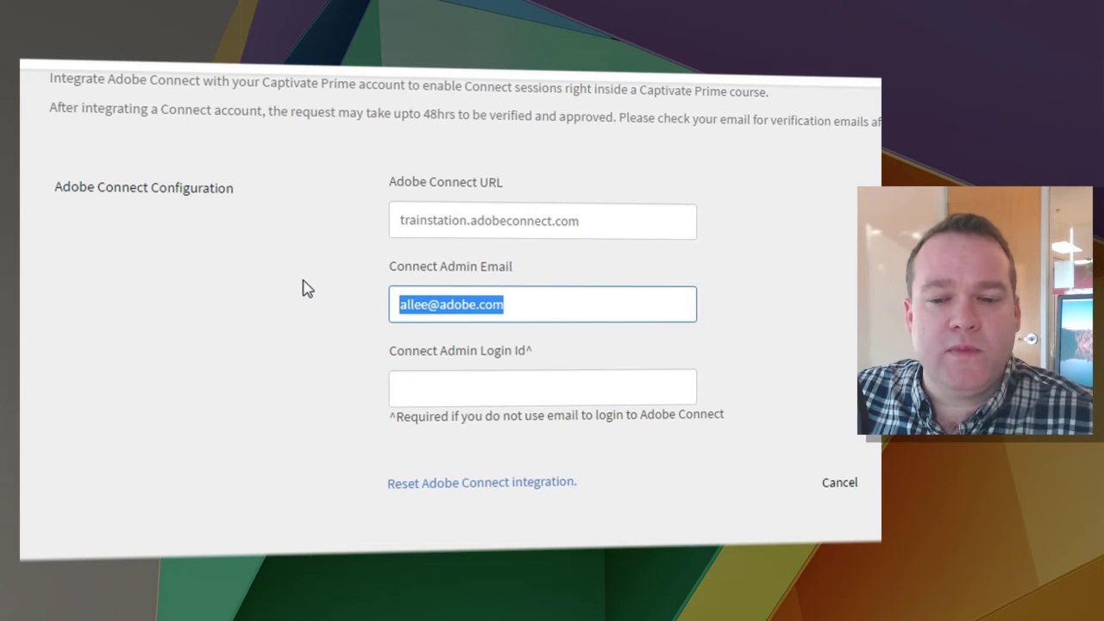
{"action": "left_click", "coordinate": [827, 246]}
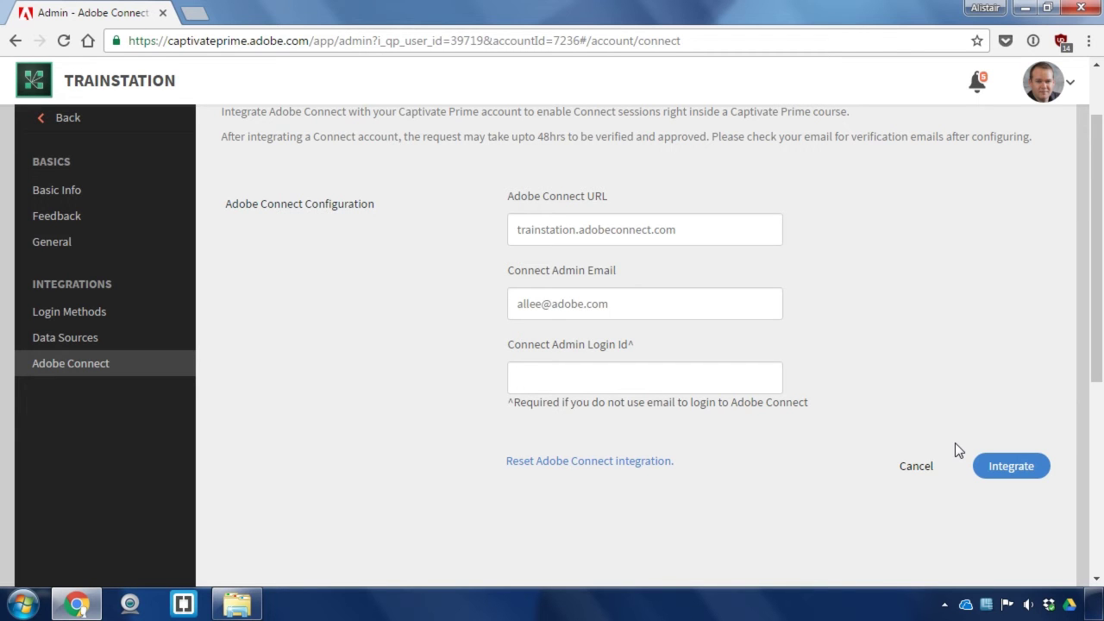
Cancel the Connect form unchanged and confirm the successful integration message
{"action": "left_click", "coordinate": [919, 471]}
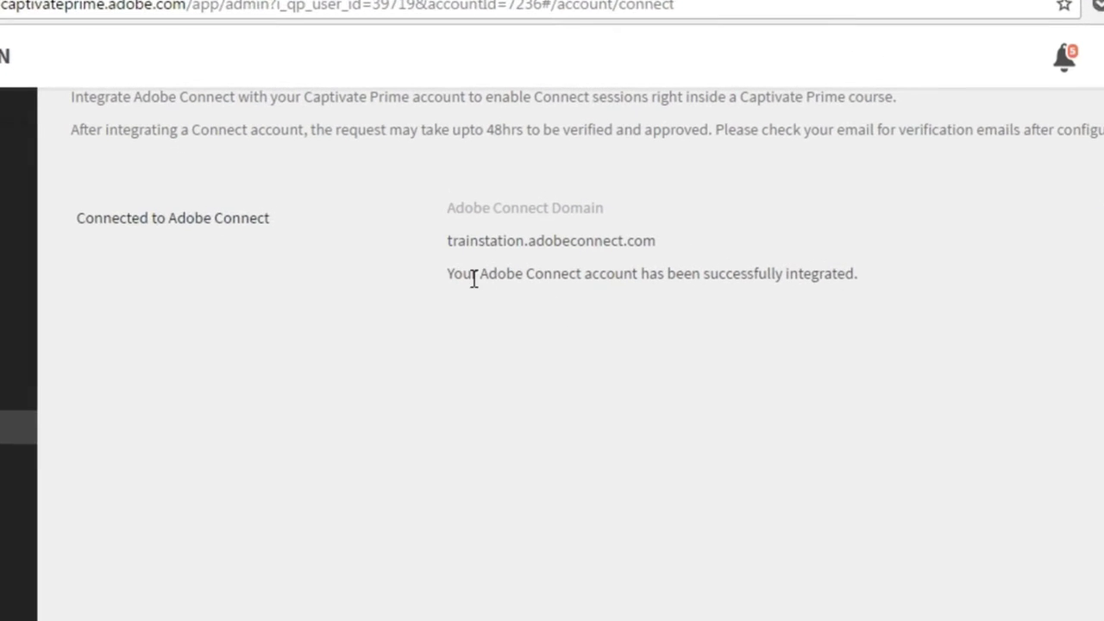
{"action": "left_click_drag", "start_coordinate": [446, 270], "coordinate": [865, 287]}
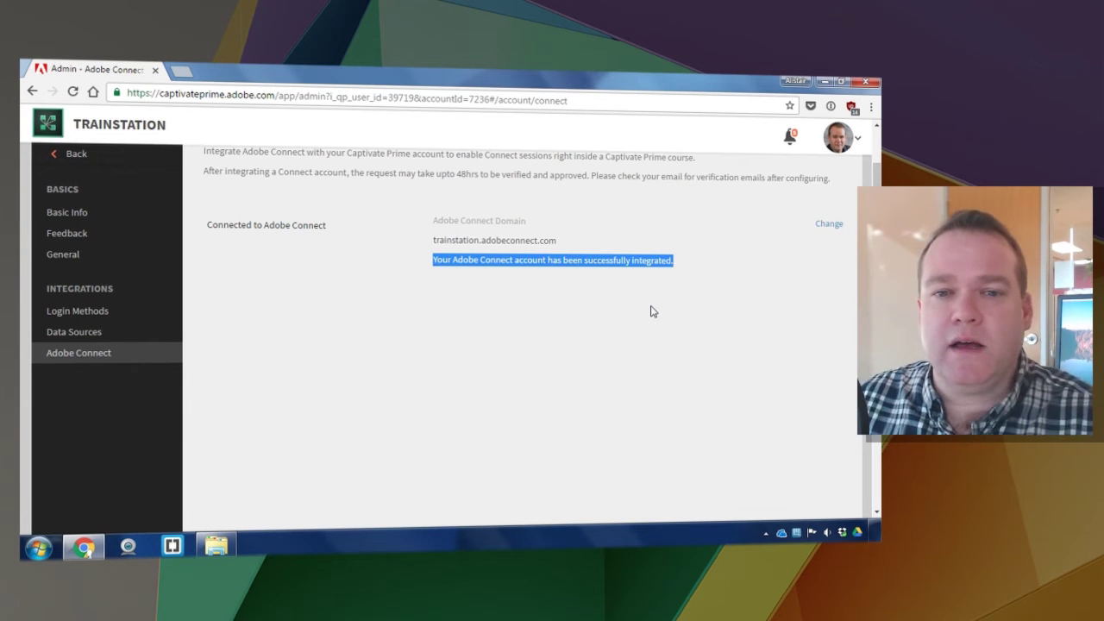
{"action": "scroll", "coordinate": [344, 300], "scroll_direction": "up", "scroll_amount": 1}
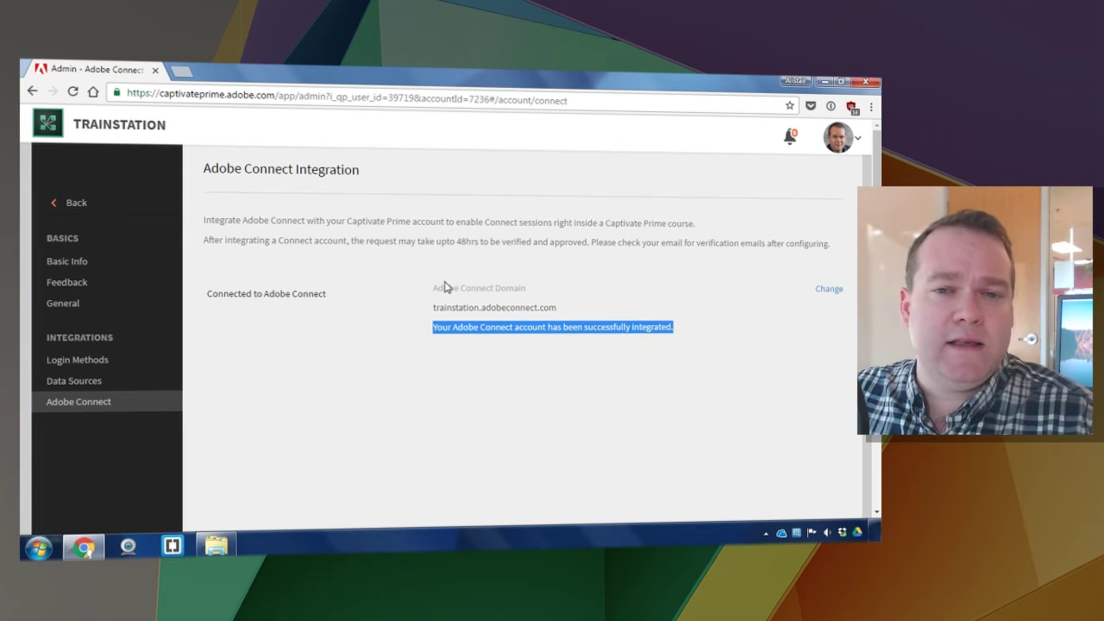
{"action": "left_click", "coordinate": [837, 136]}
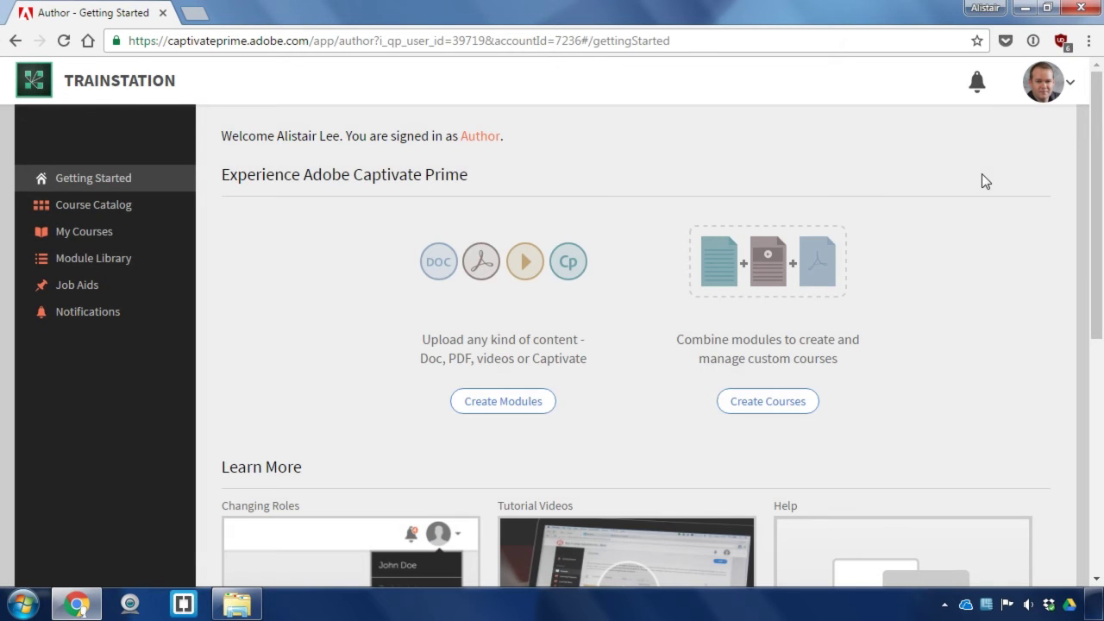
Create a new course and name it 'New Hire'
{"action": "left_click", "coordinate": [770, 402]}
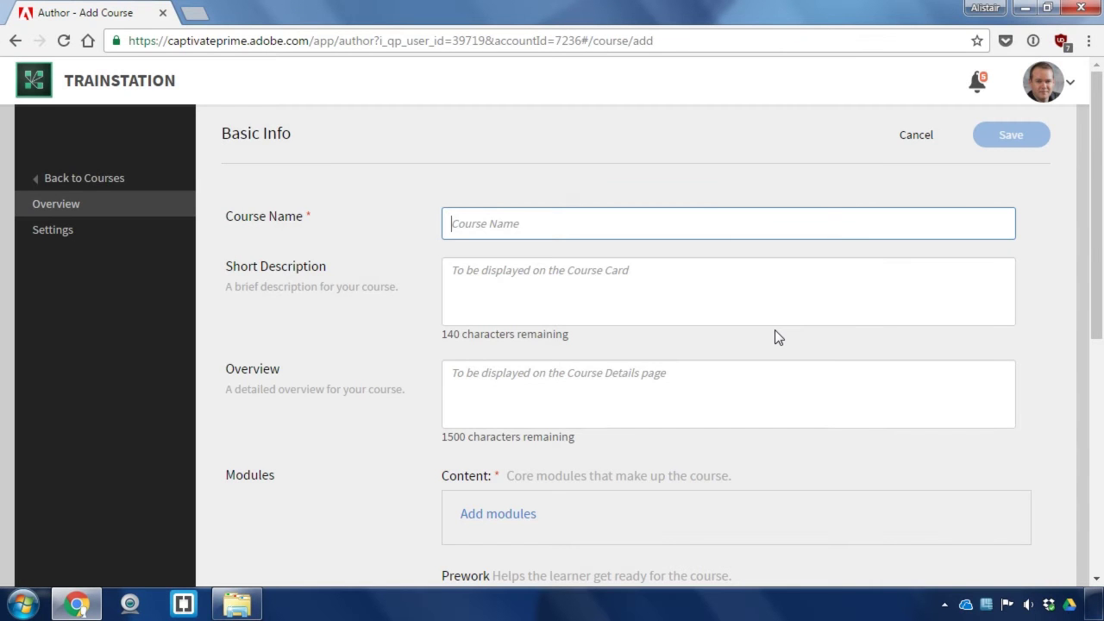
{"action": "type", "text": "New Hire"}
{"action": "key", "text": "Tab"}
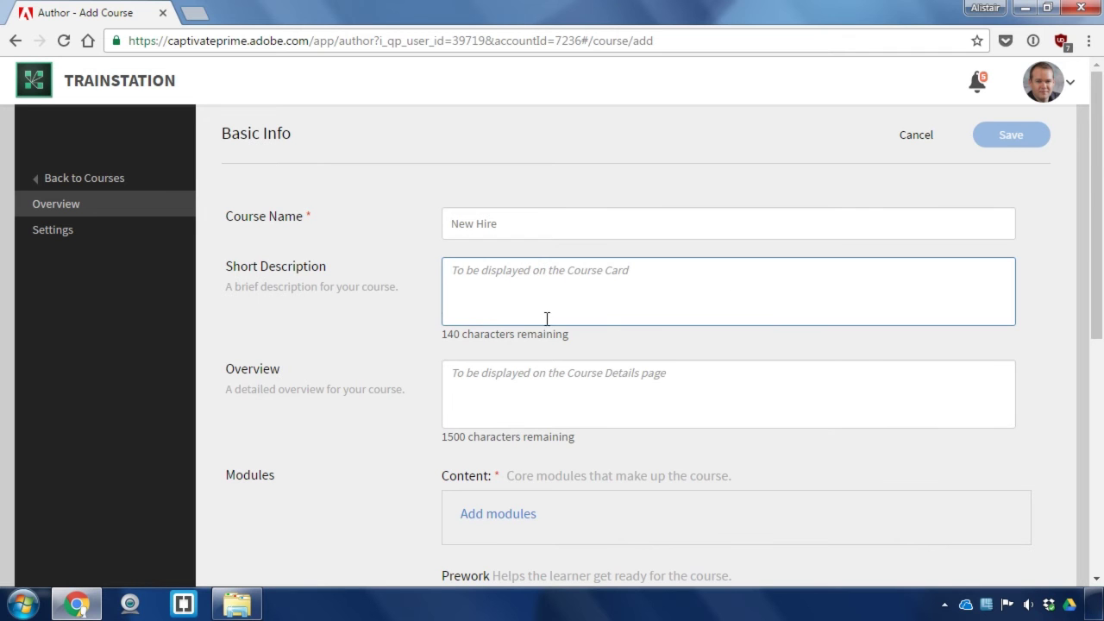
{"action": "scroll", "coordinate": [529, 374], "scroll_direction": "down", "scroll_amount": 2}
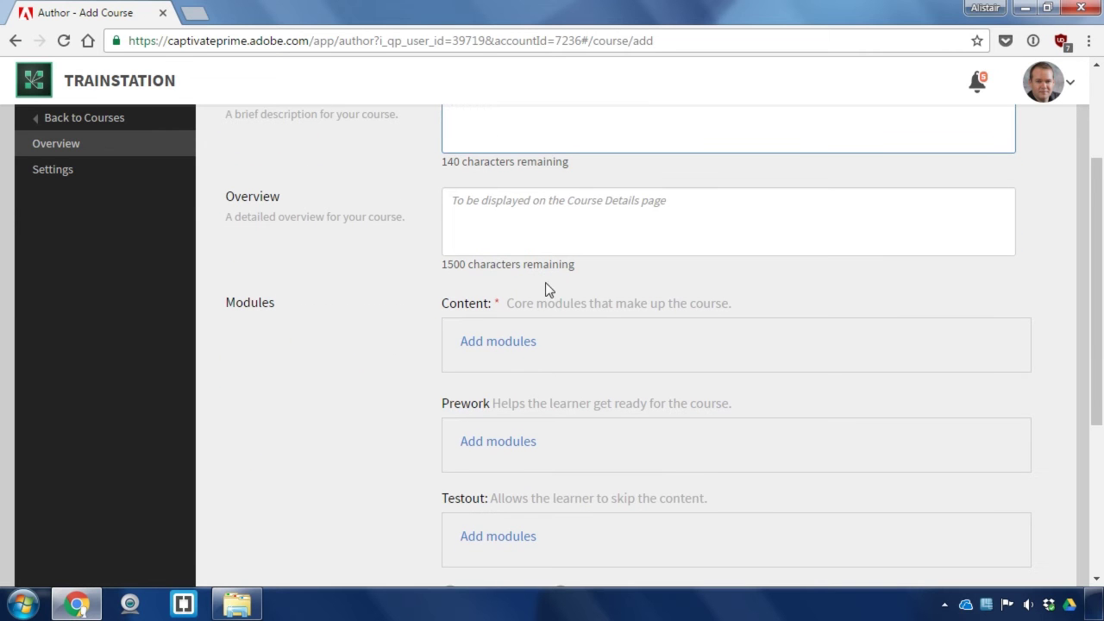
Add a core content virtual classroom module named 'Orientation'
{"action": "left_click", "coordinate": [522, 359]}
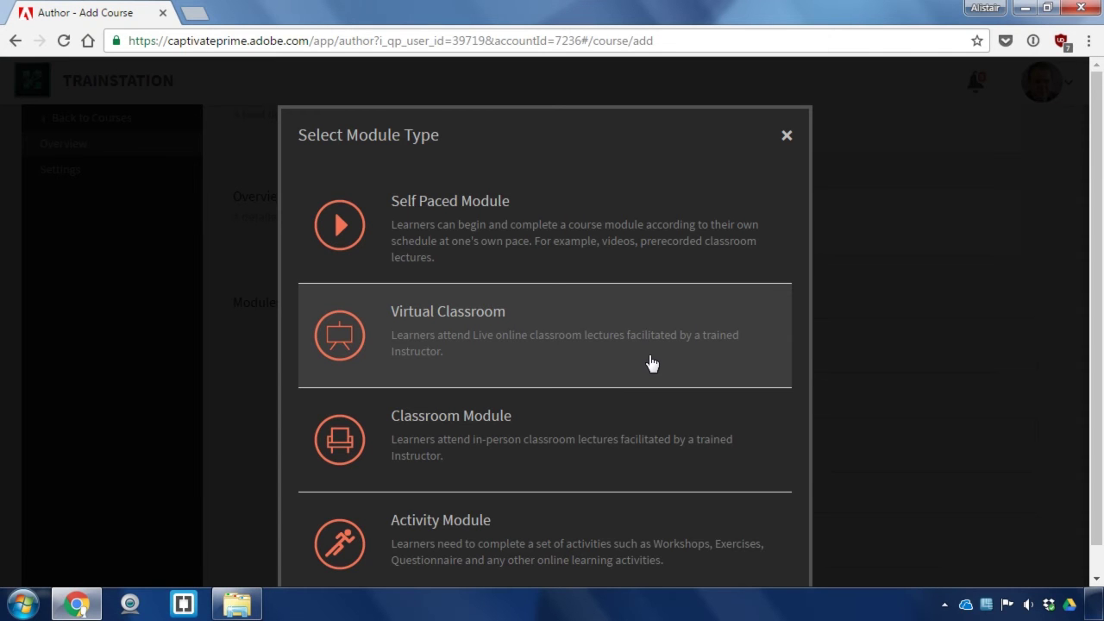
{"action": "scroll", "coordinate": [849, 342], "scroll_direction": "down", "scroll_amount": 1}
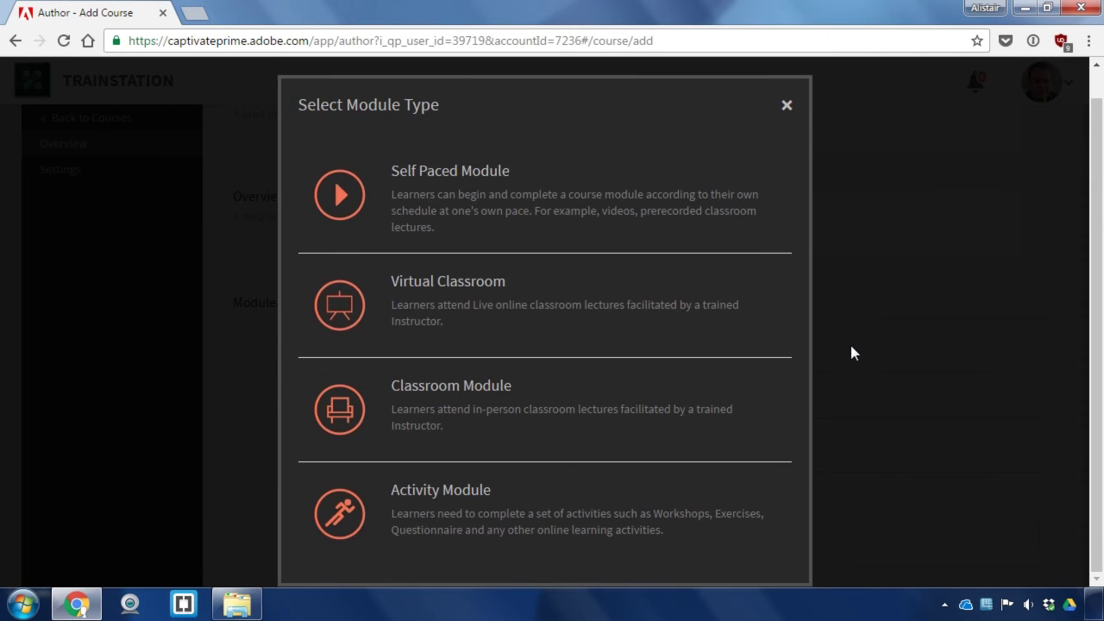
{"action": "left_click", "coordinate": [550, 310]}
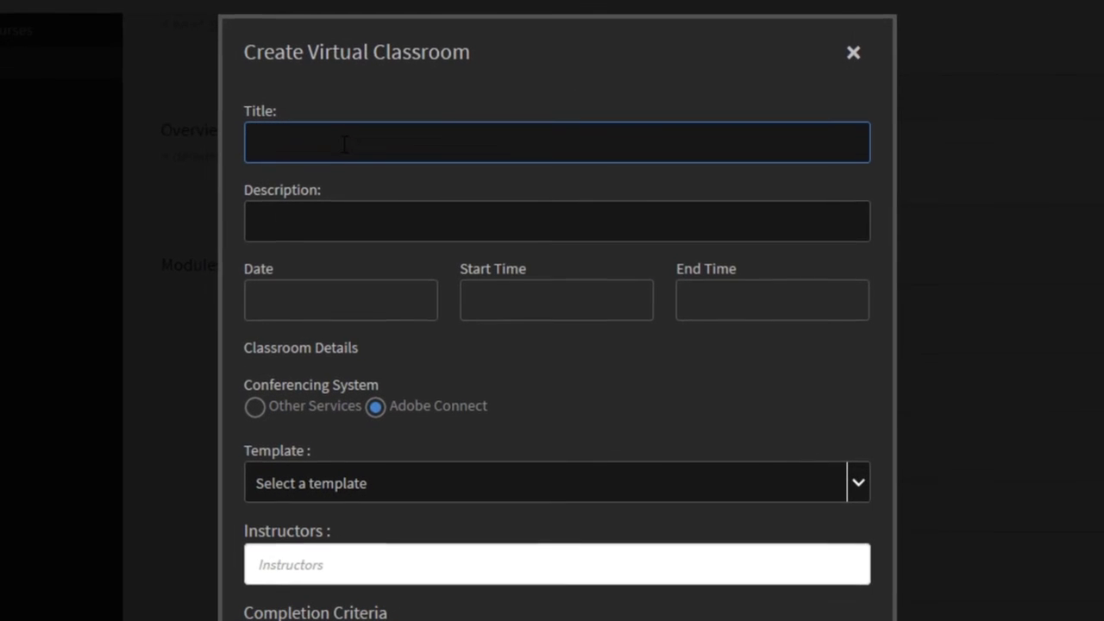
{"action": "type", "text": "Orienta"}
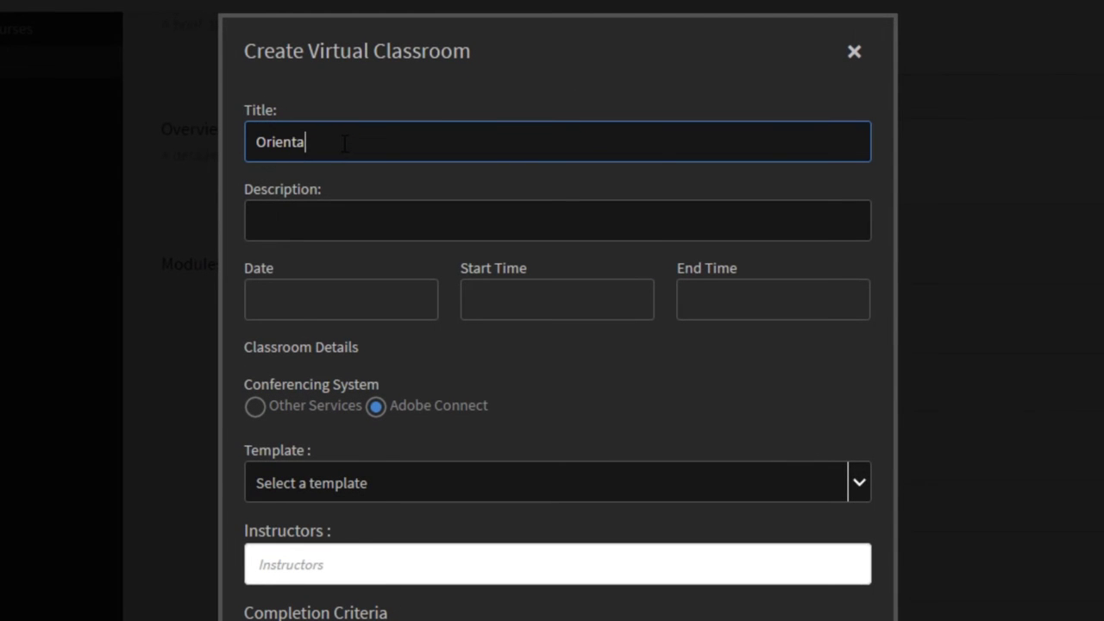
{"action": "type", "text": "tion"}
{"action": "key", "text": "Tab"}
{"action": "key", "text": "Tab"}
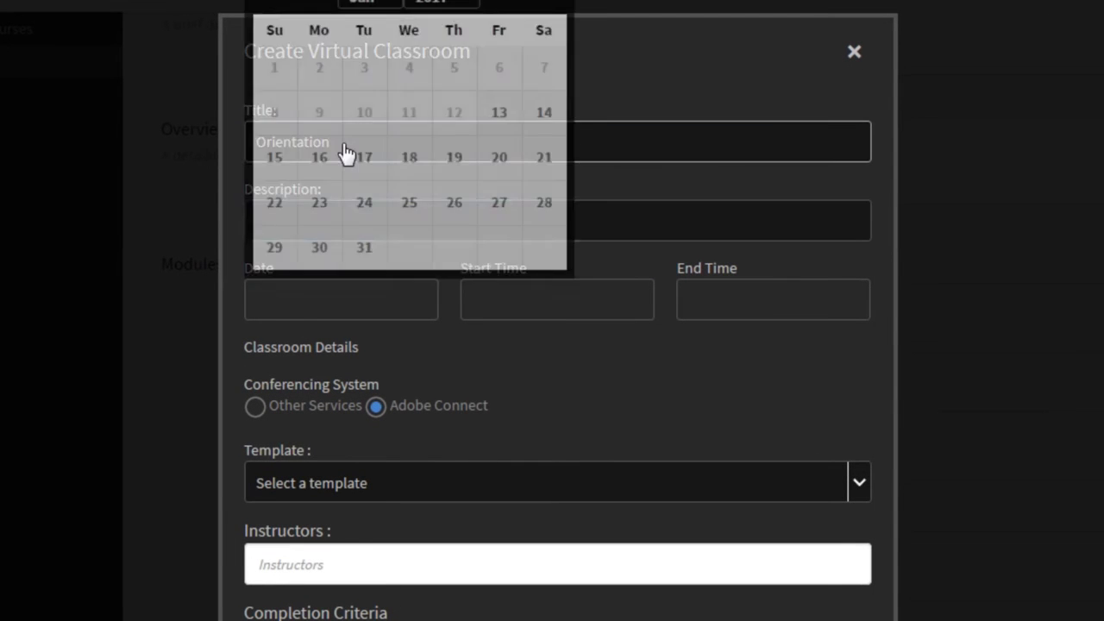
Schedule the Orientation session for Jan 13, 2017 starting at 3:00 PM
{"action": "left_click", "coordinate": [499, 121]}
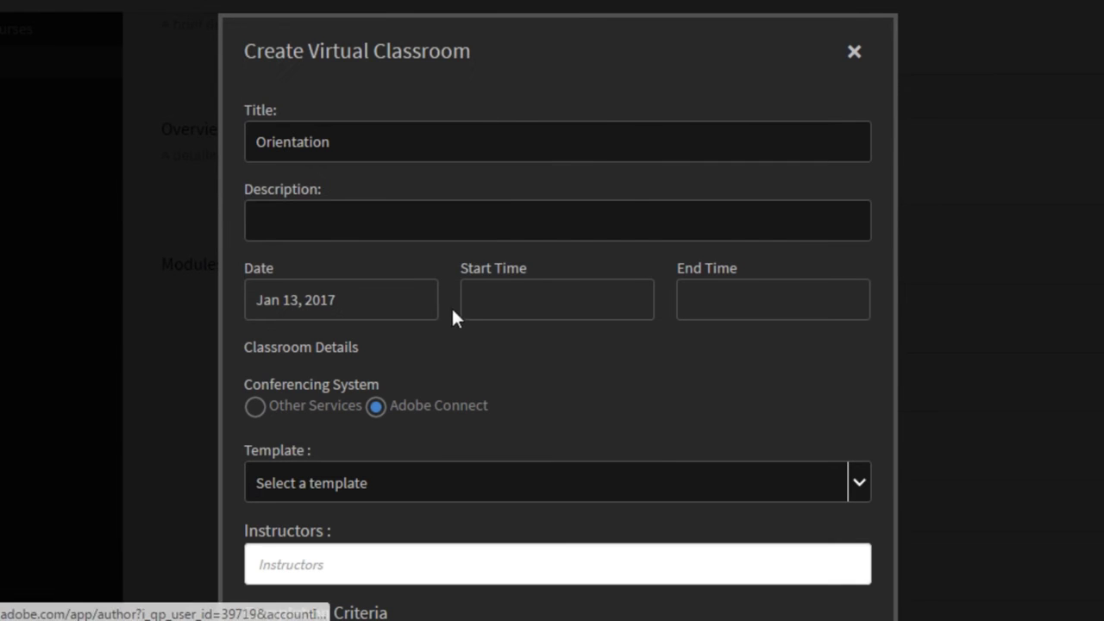
{"action": "left_click", "coordinate": [485, 297]}
{"action": "left_click", "coordinate": [494, 169]}
{"action": "left_click", "coordinate": [493, 169]}
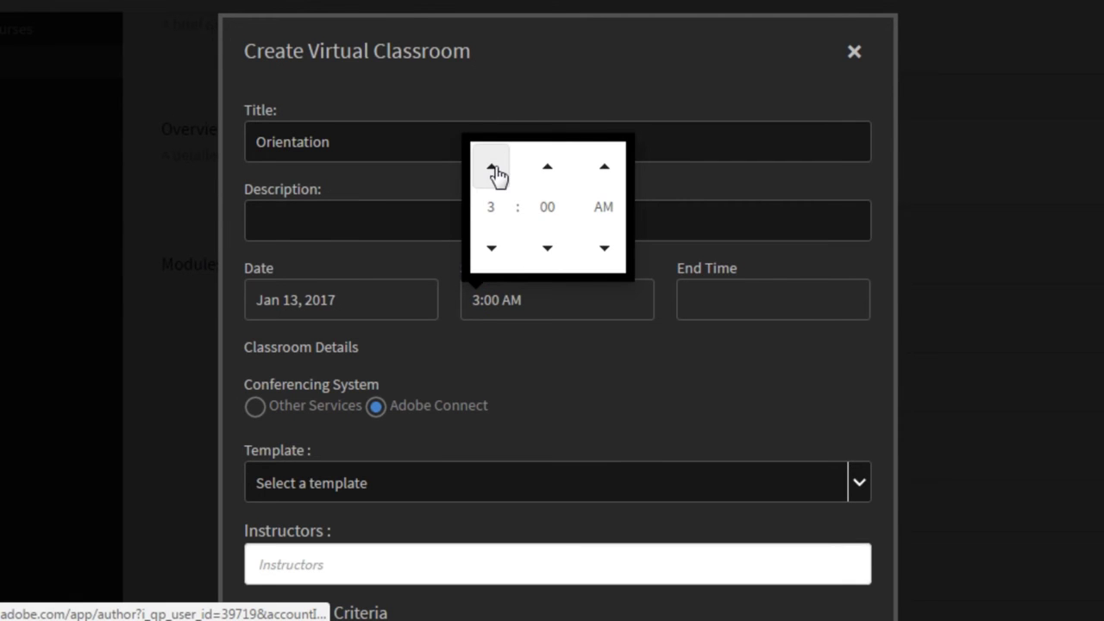
{"action": "left_click", "coordinate": [603, 168]}
{"action": "left_click", "coordinate": [669, 369]}
{"action": "scroll", "coordinate": [669, 369], "scroll_direction": "down", "scroll_amount": 1}
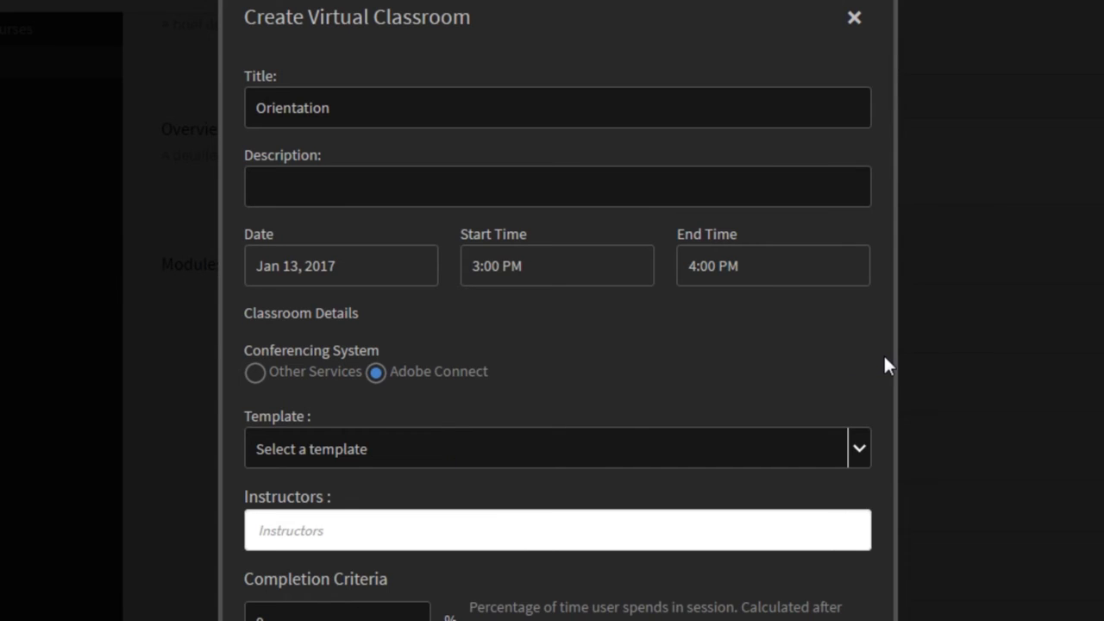
{"action": "scroll", "coordinate": [884, 359], "scroll_direction": "down", "scroll_amount": 4}
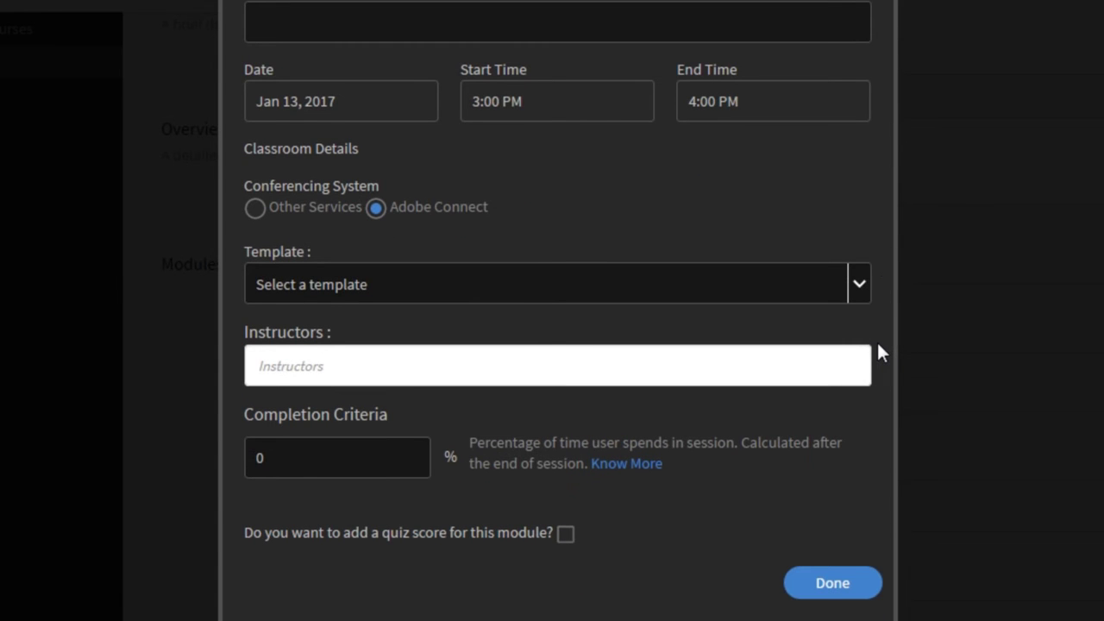
{"action": "left_click", "coordinate": [861, 288]}
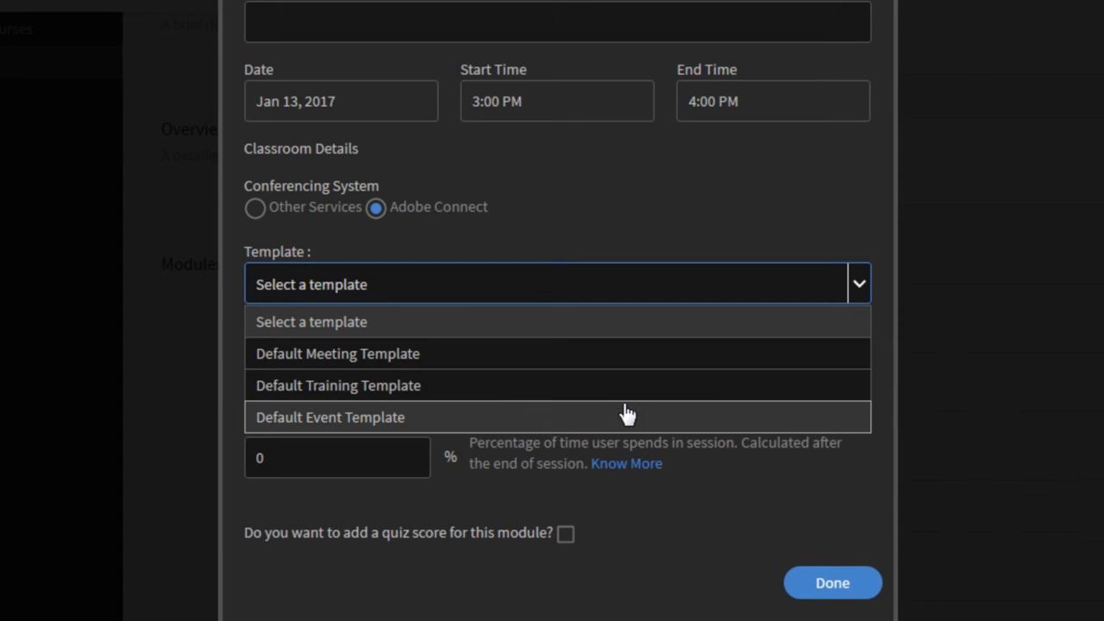
Apply the Default Training Template and assign the suggested instructor by name
{"action": "left_click", "coordinate": [539, 395]}
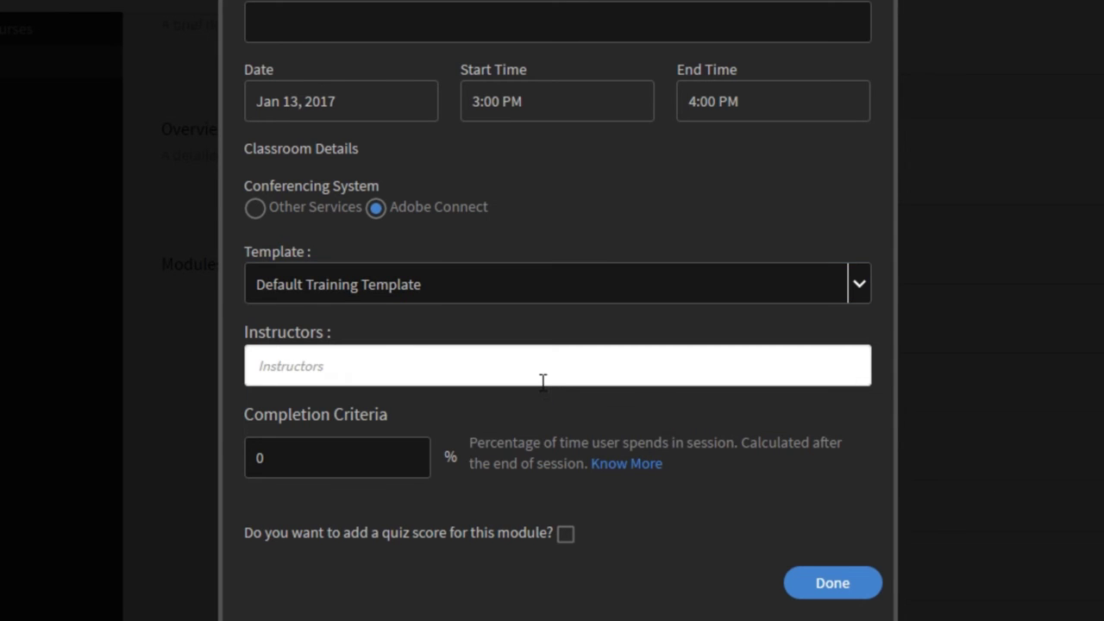
{"action": "left_click", "coordinate": [541, 377]}
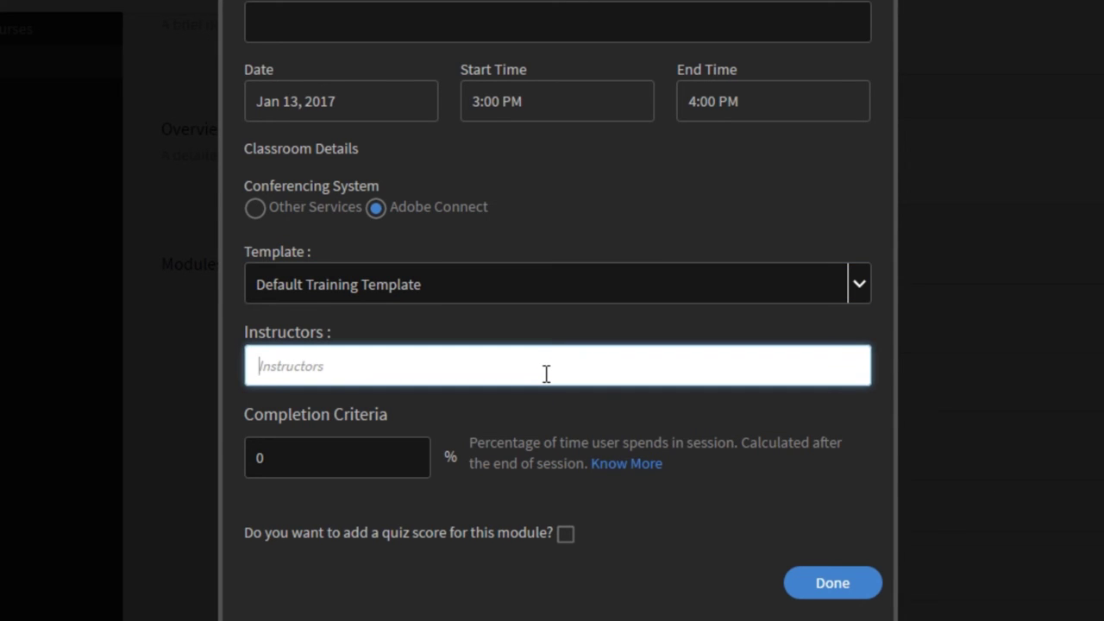
{"action": "mouse_move", "coordinate": [165, 620]}
{"action": "type", "text": "Pete"}
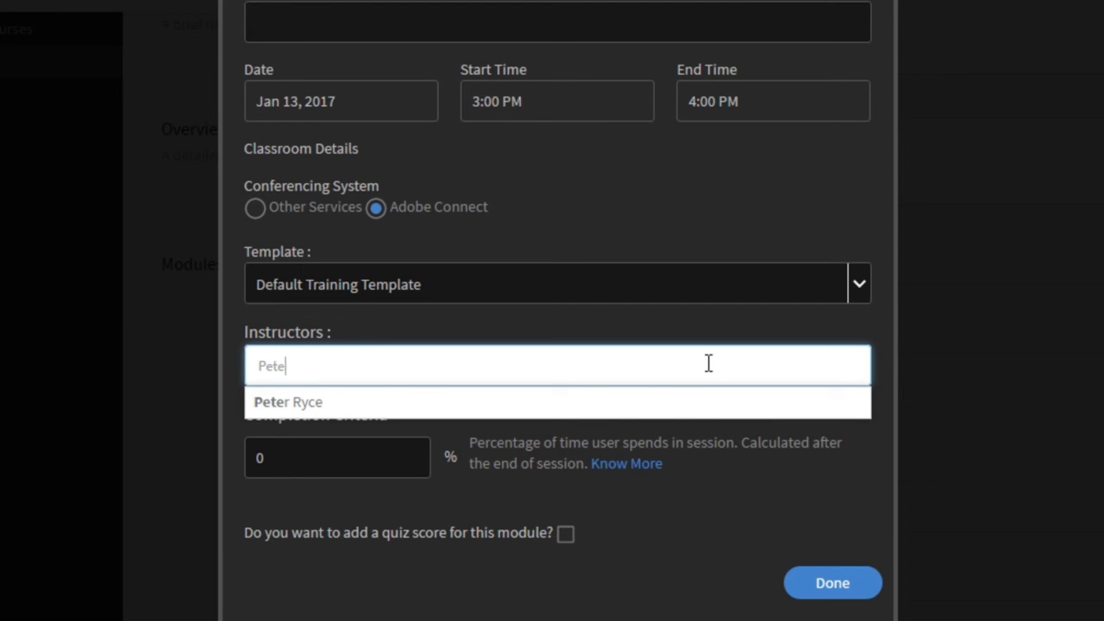
{"action": "left_click", "coordinate": [289, 403]}
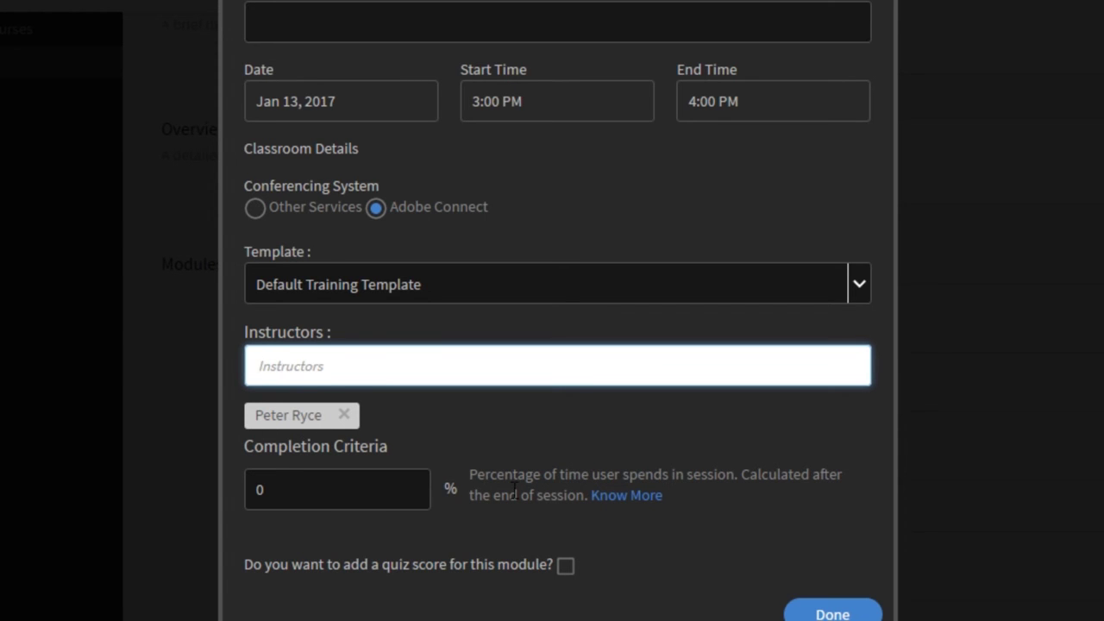
Set the Orientation module's completion criterion to 80%
{"action": "scroll", "coordinate": [507, 517], "scroll_direction": "down", "scroll_amount": 1}
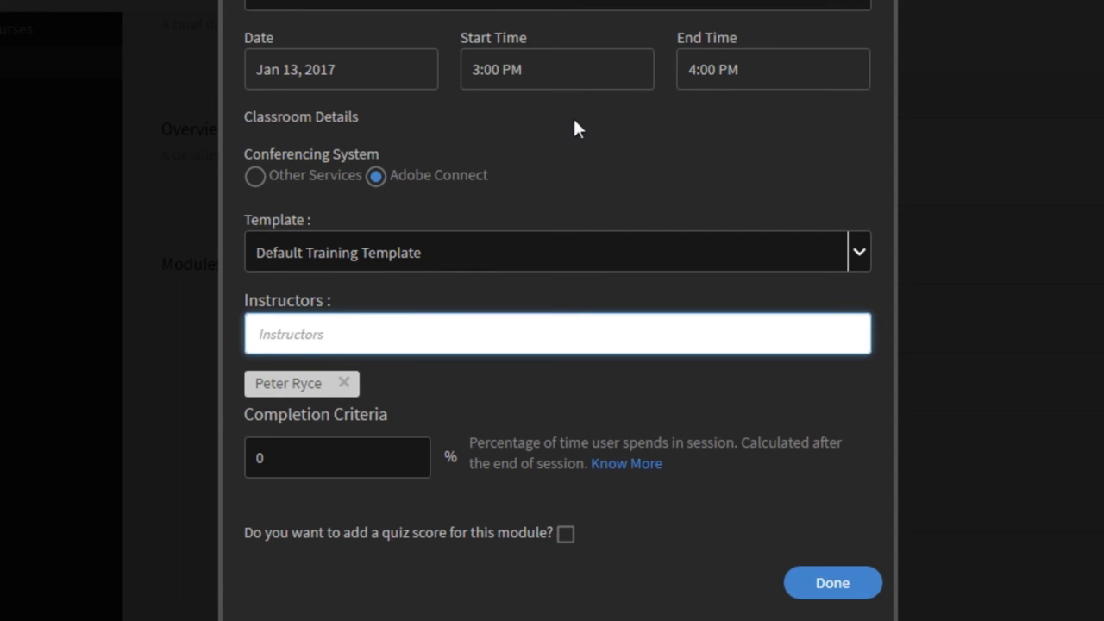
{"action": "double_click", "coordinate": [329, 468]}
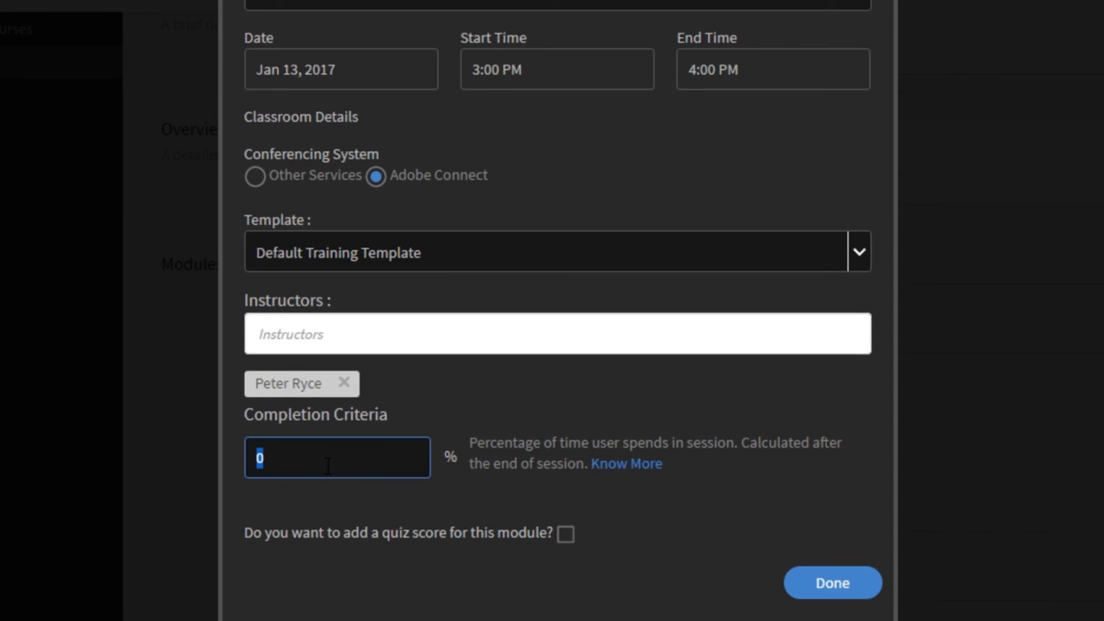
{"action": "type", "text": "80"}
Finish the Orientation module and save the New Hire course
{"action": "left_click", "coordinate": [828, 585]}
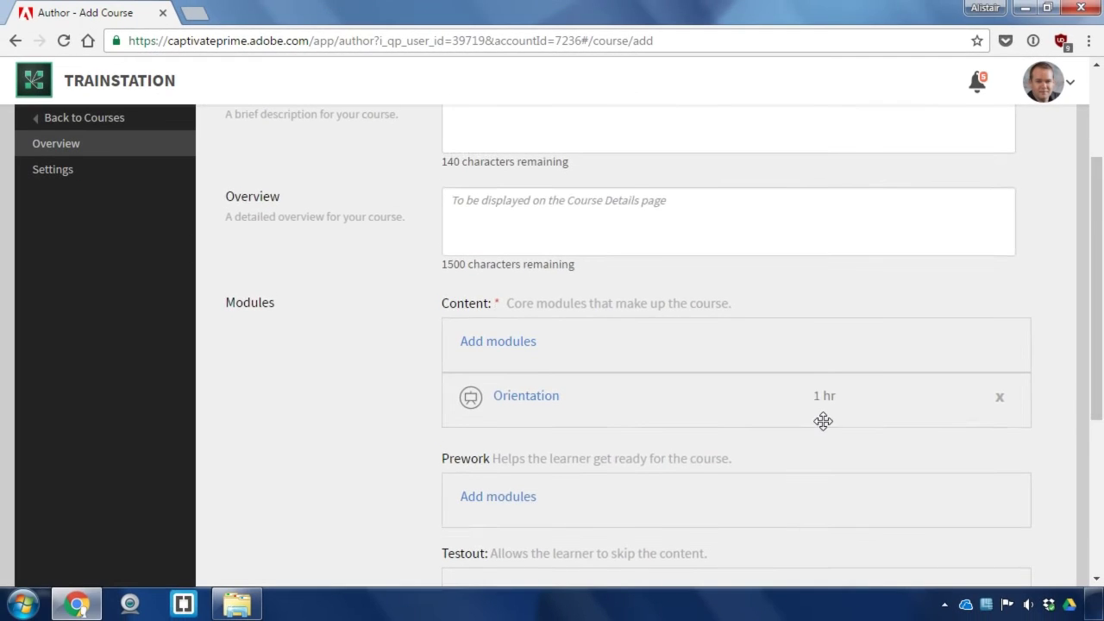
{"action": "scroll", "coordinate": [819, 432], "scroll_direction": "down", "scroll_amount": 4}
{"action": "scroll", "coordinate": [815, 443], "scroll_direction": "up", "scroll_amount": 8}
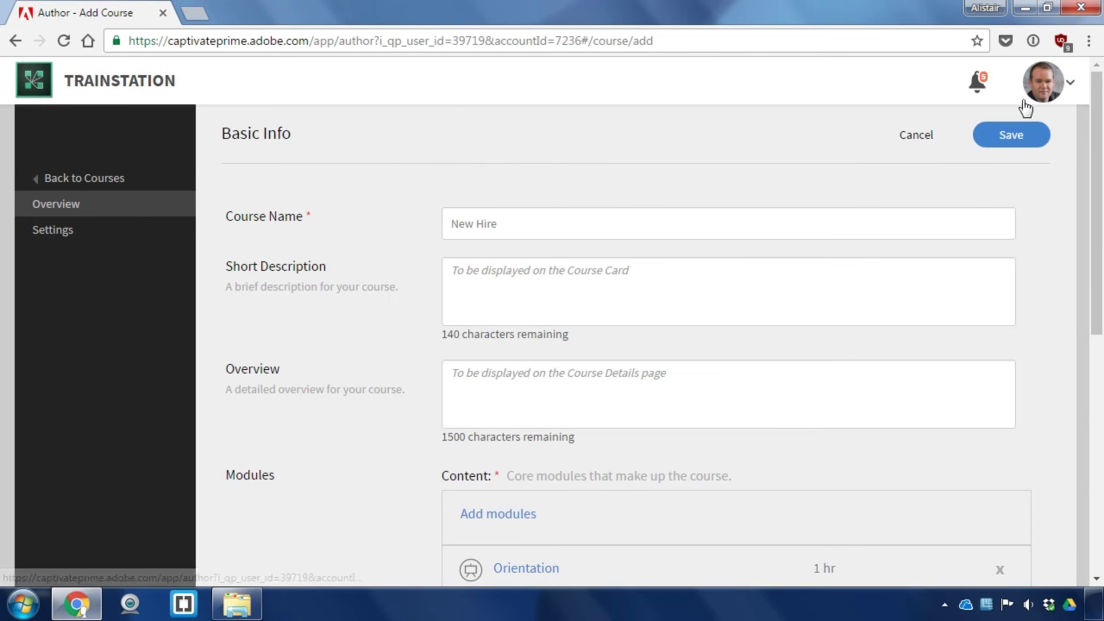
{"action": "left_click", "coordinate": [1011, 131]}
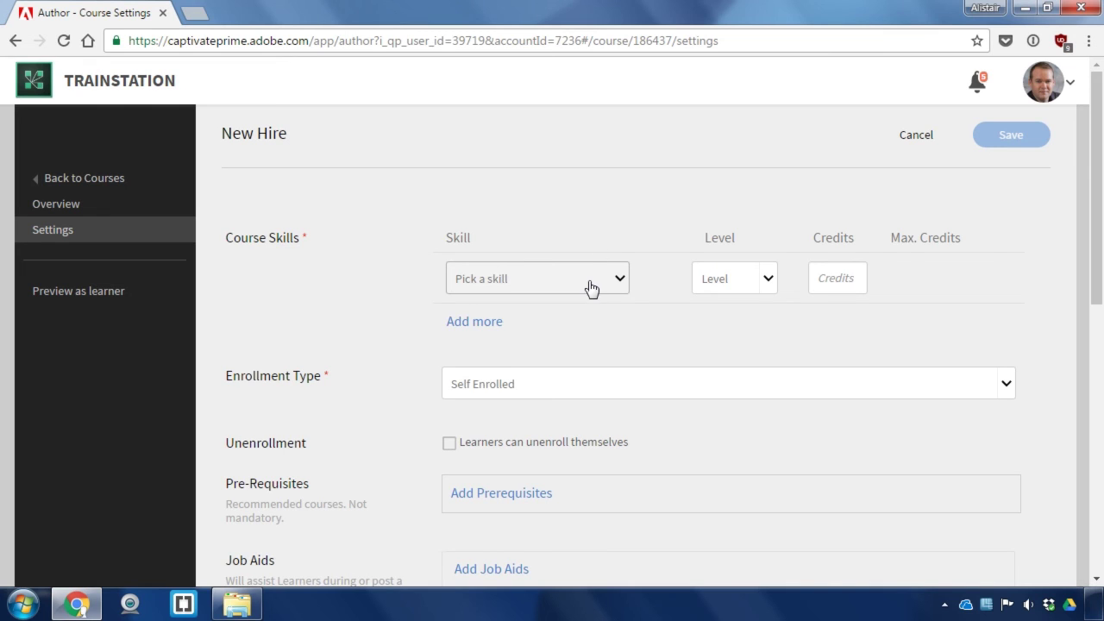
Assign skill Using Adobe Connect at level 1 for 10 credits, keep Self Enrolled, and save
{"action": "left_click", "coordinate": [591, 287]}
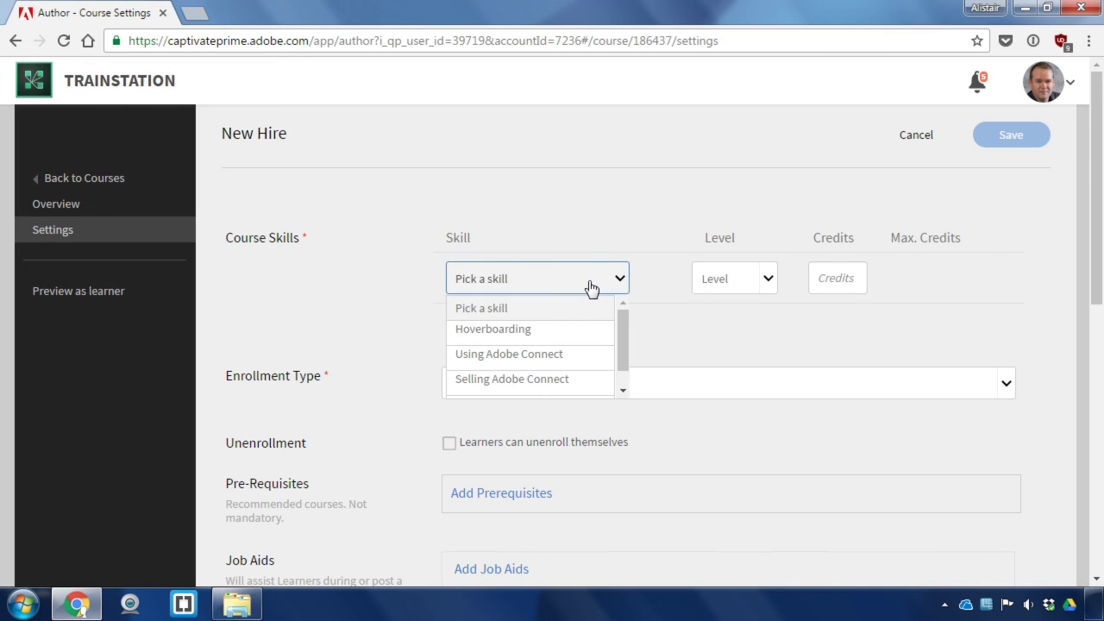
{"action": "left_click", "coordinate": [583, 354]}
{"action": "left_click", "coordinate": [728, 280]}
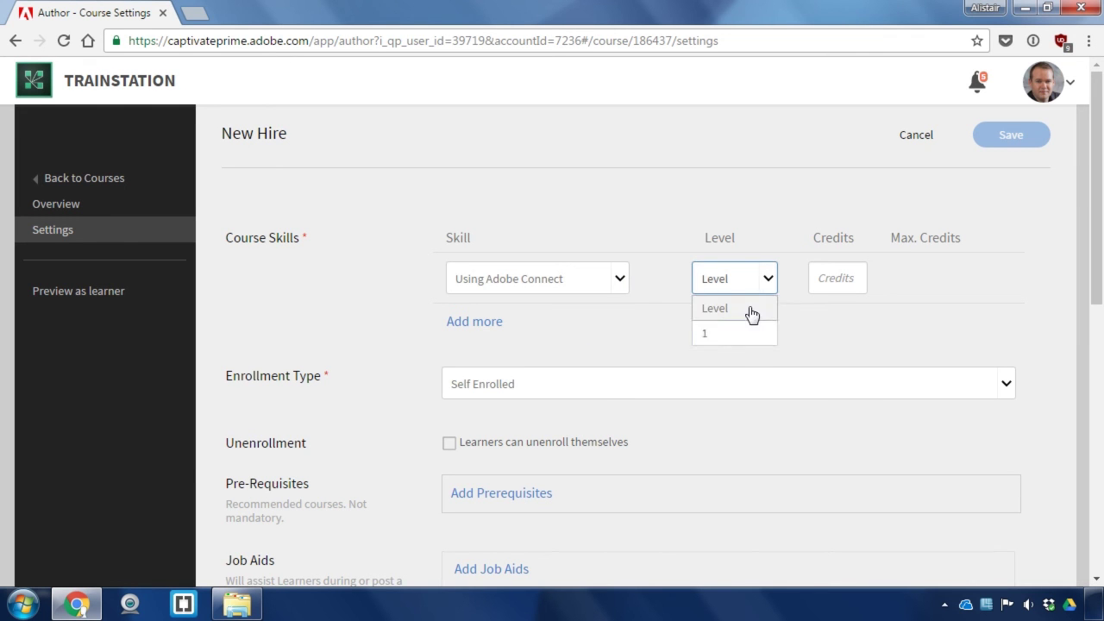
{"action": "left_click", "coordinate": [747, 329]}
{"action": "left_click", "coordinate": [816, 281]}
{"action": "type", "text": "10"}
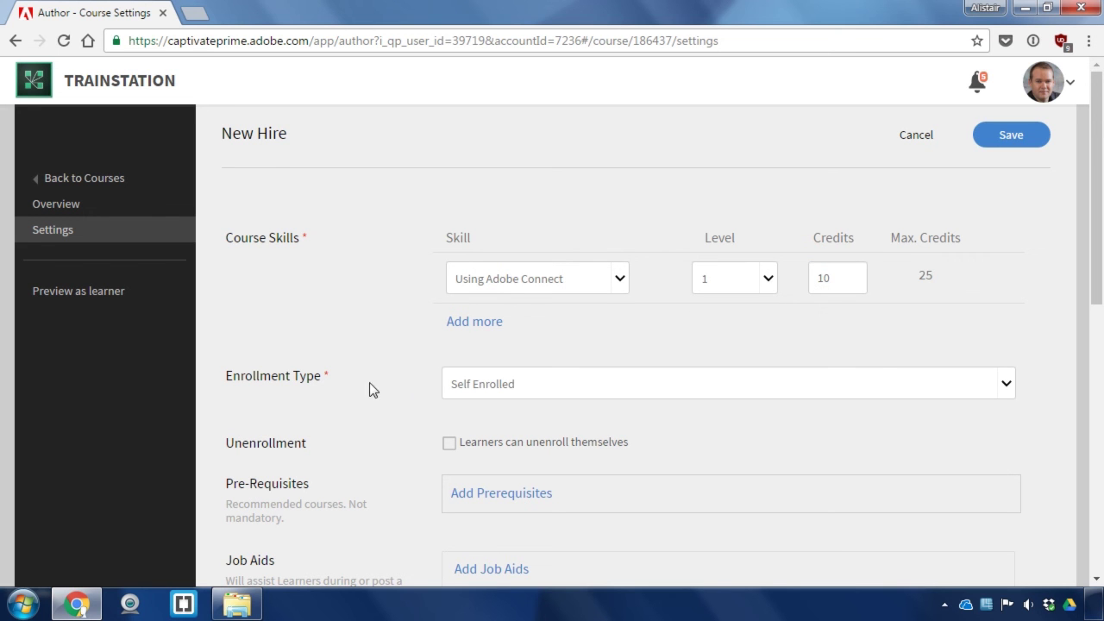
{"action": "left_click", "coordinate": [475, 387]}
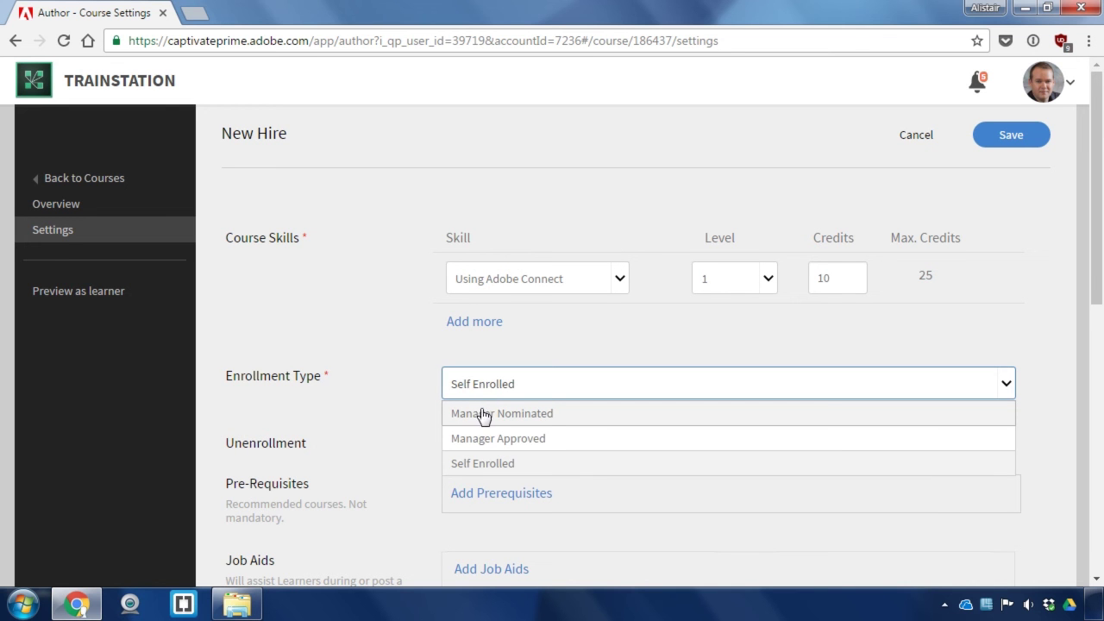
{"action": "left_click", "coordinate": [422, 403]}
{"action": "scroll", "coordinate": [776, 340], "scroll_direction": "down", "scroll_amount": 2}
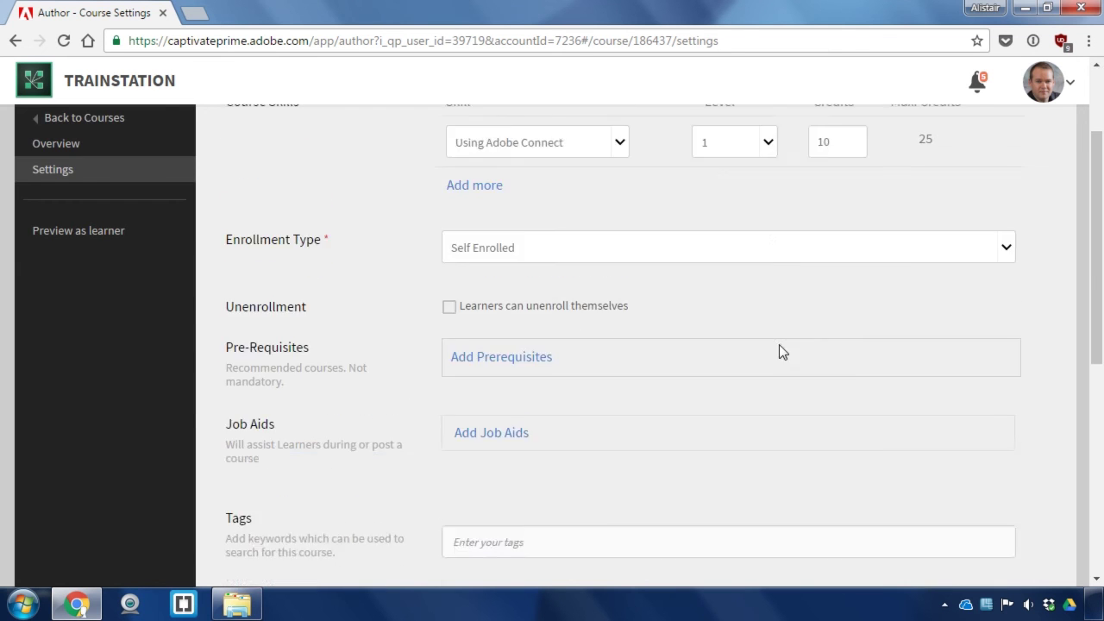
{"action": "scroll", "coordinate": [781, 345], "scroll_direction": "up", "scroll_amount": 2}
{"action": "left_click", "coordinate": [1004, 141]}
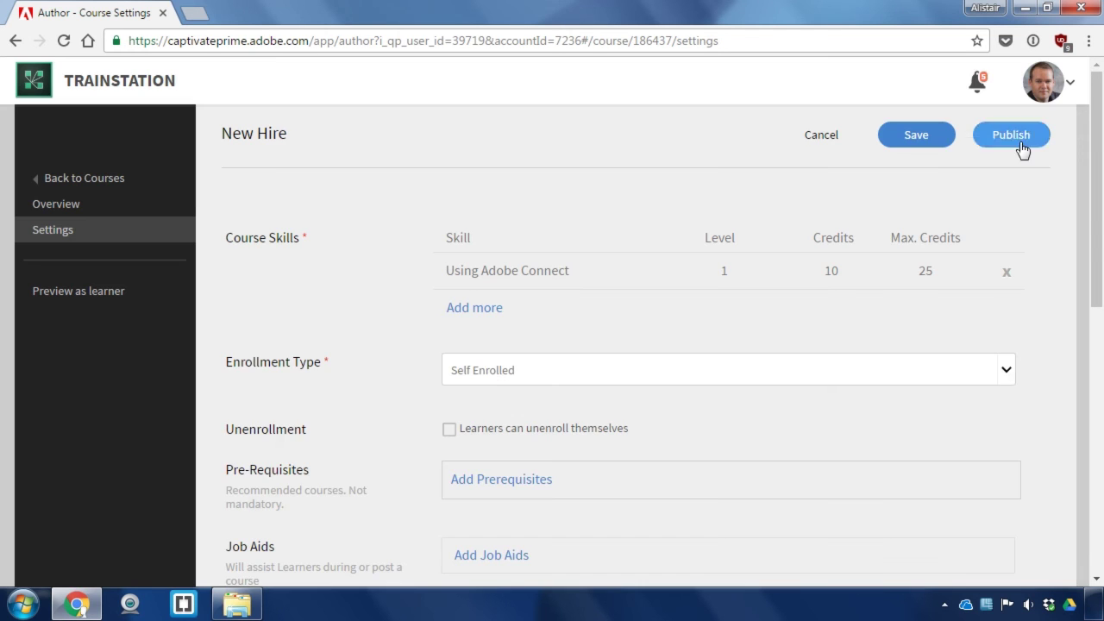
Publish New Hire and open its overview from the Course Catalog
{"action": "left_click", "coordinate": [1016, 139]}
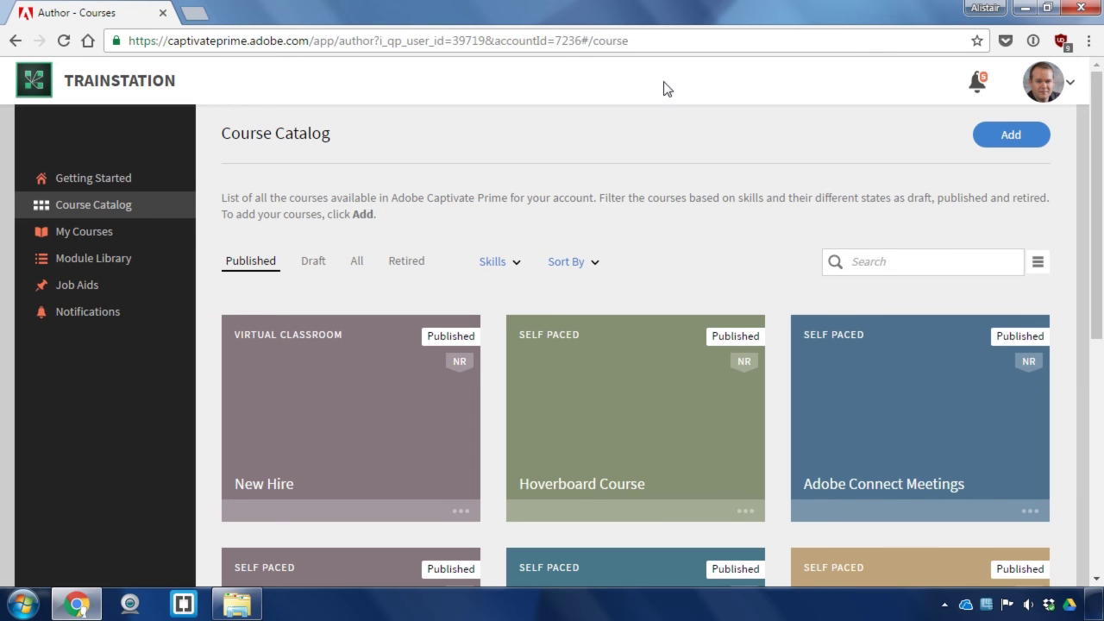
{"action": "mouse_move", "coordinate": [399, 409]}
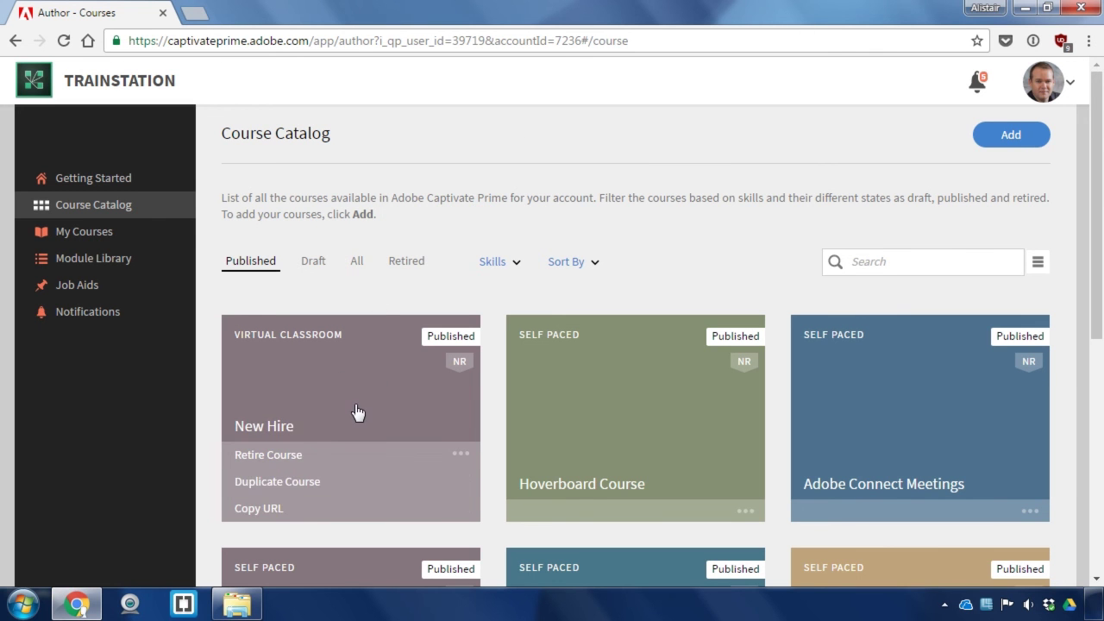
{"action": "left_click", "coordinate": [358, 413]}
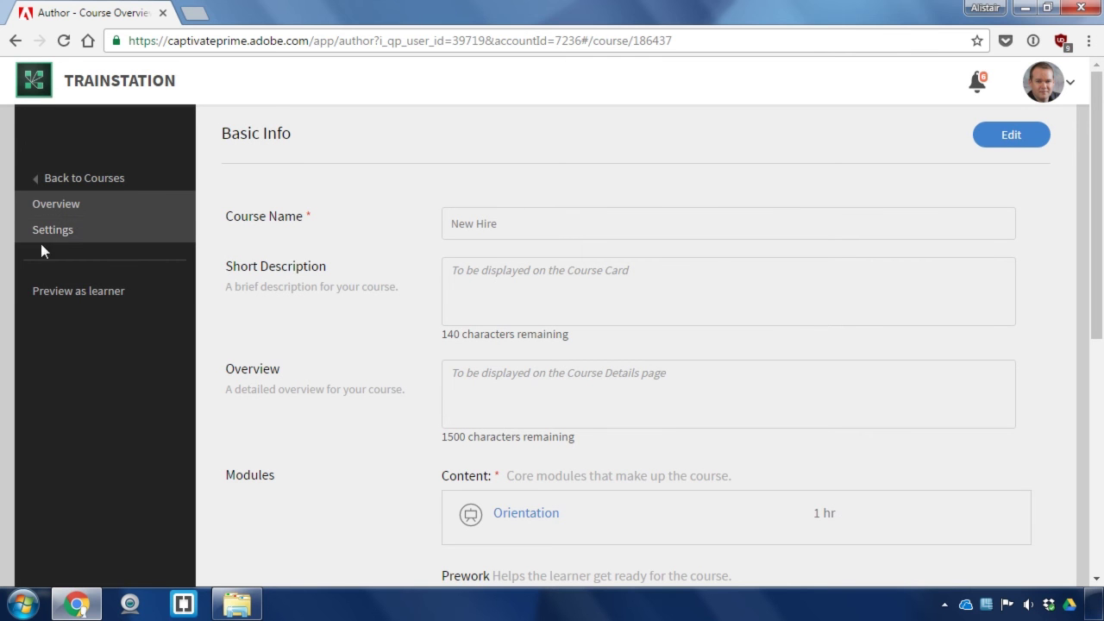
Preview New Hire as a learner and scroll to the Orientation session details
{"action": "left_click", "coordinate": [67, 290]}
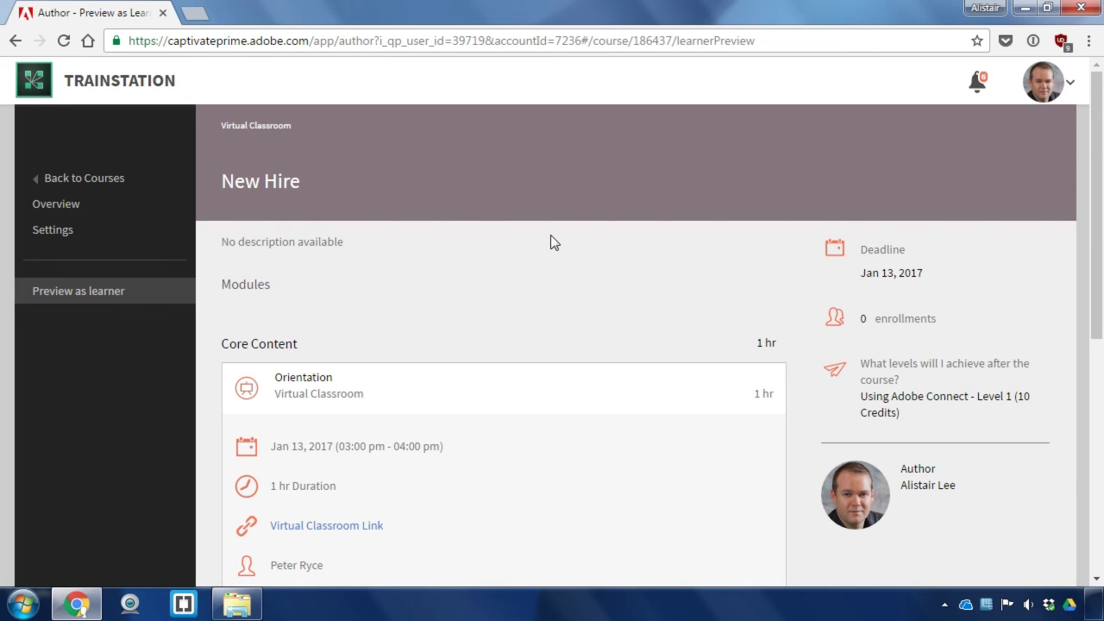
{"action": "scroll", "coordinate": [550, 239], "scroll_direction": "down", "scroll_amount": 2}
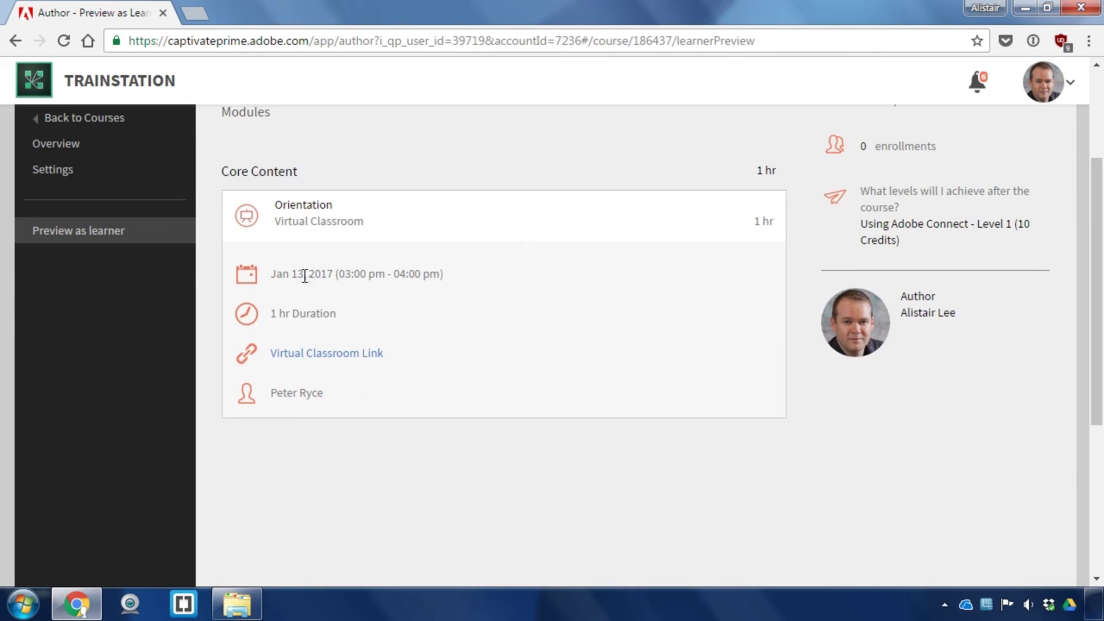